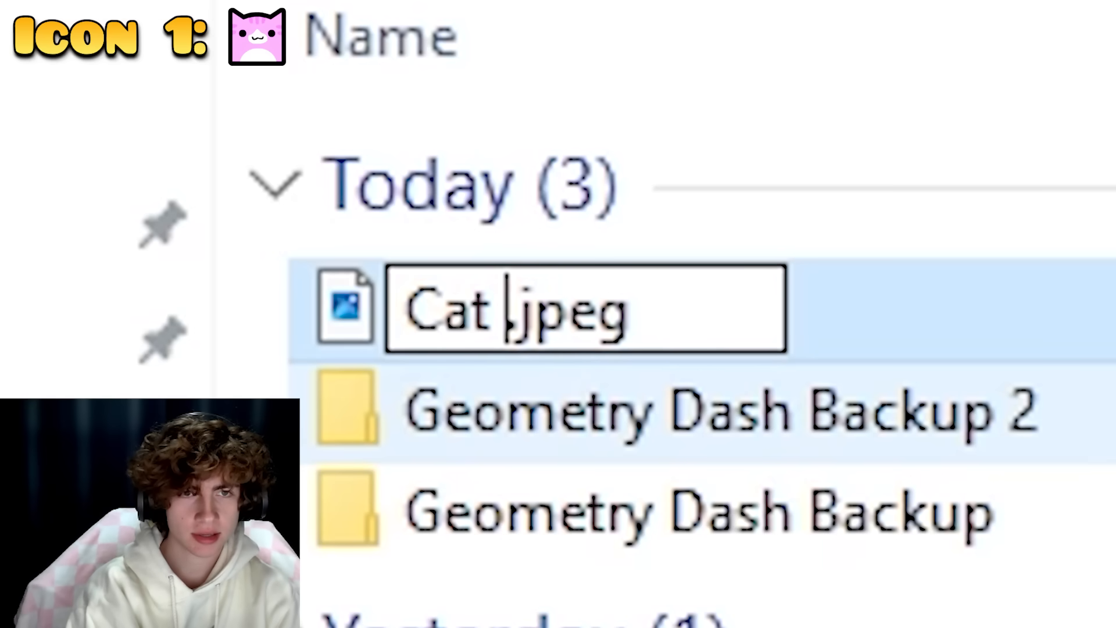
Search Adobe Stock for cat fur and cat ears images, and name the downloaded eye photo Cat Eyes.
text(Fur)
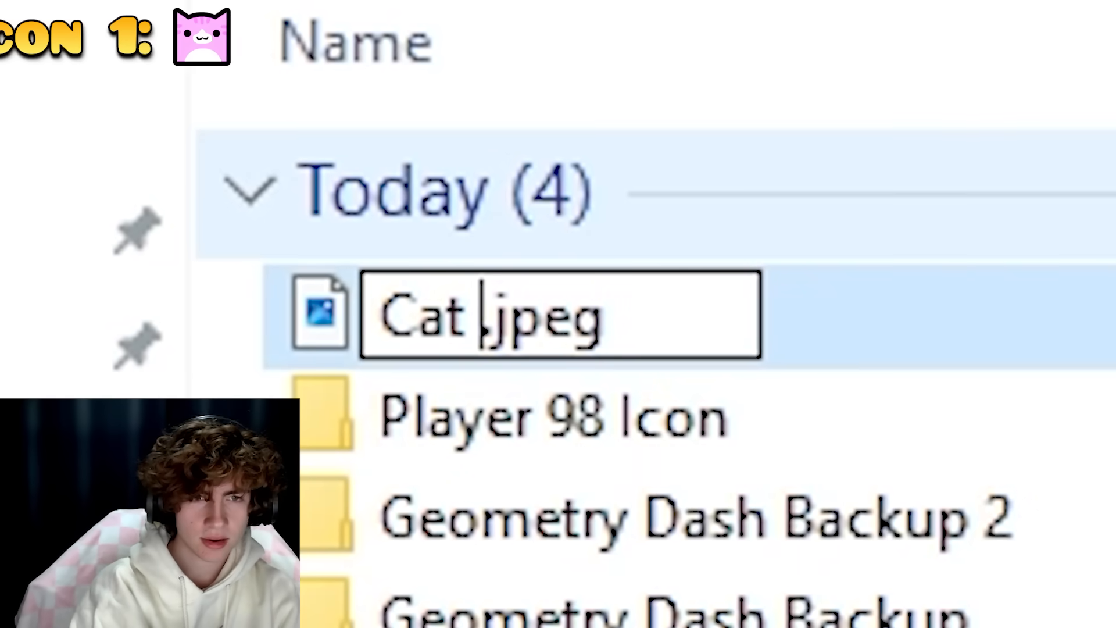
text(Ey)
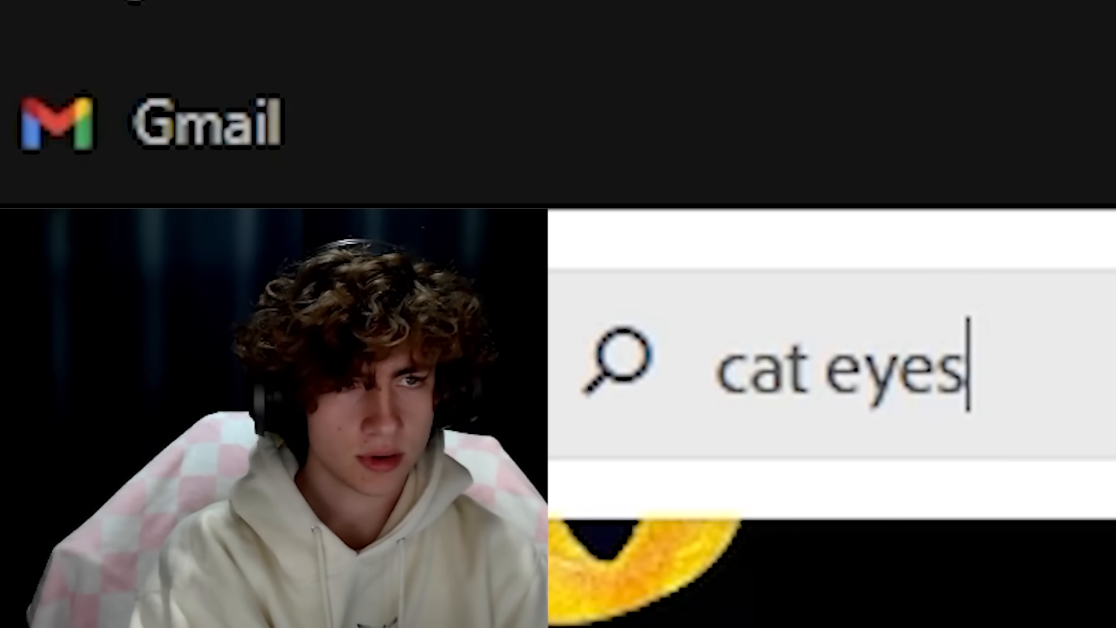
double_click(895, 365)
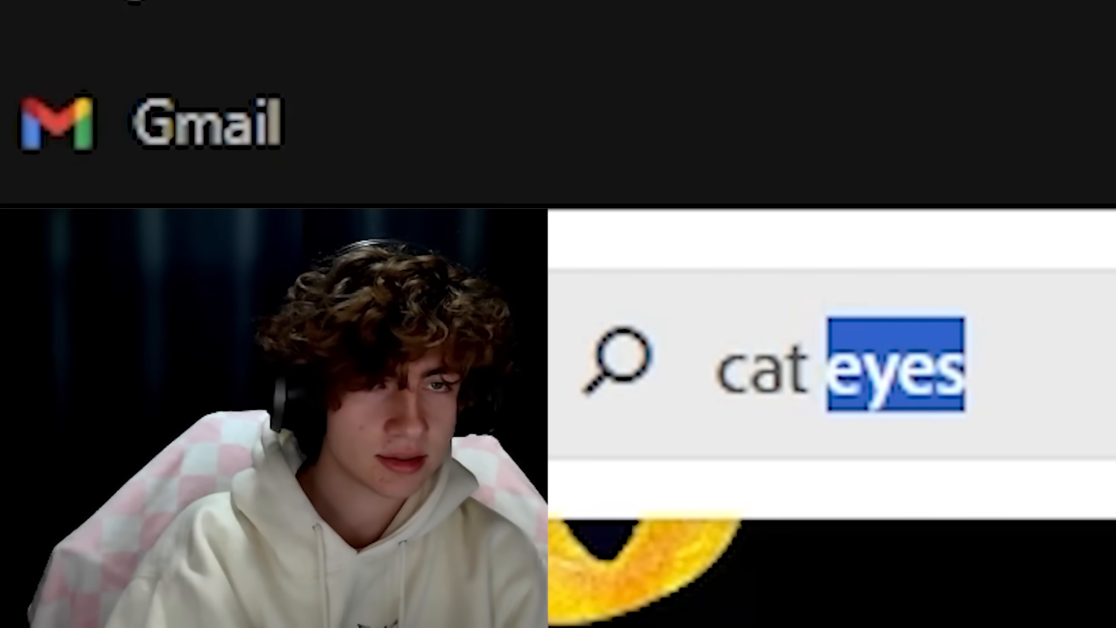
text(ea)
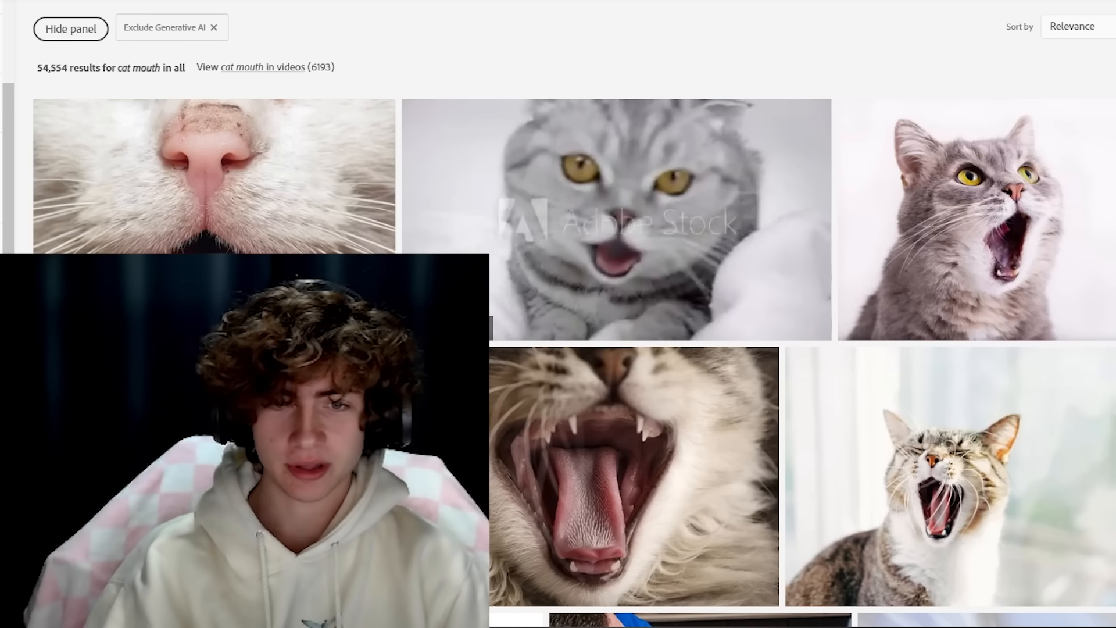
Find a closed-mouth cat photo and rename the downloaded images Cat Mouth and Cat Ears.
scroll(756, 349, down, 15)
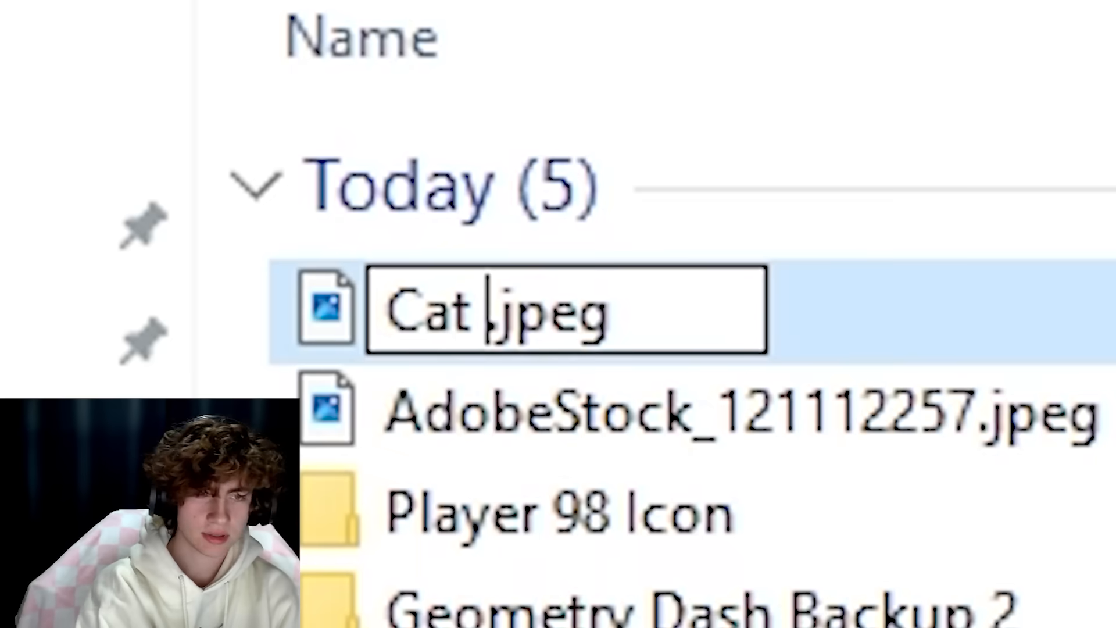
text(Mout.jpeg)
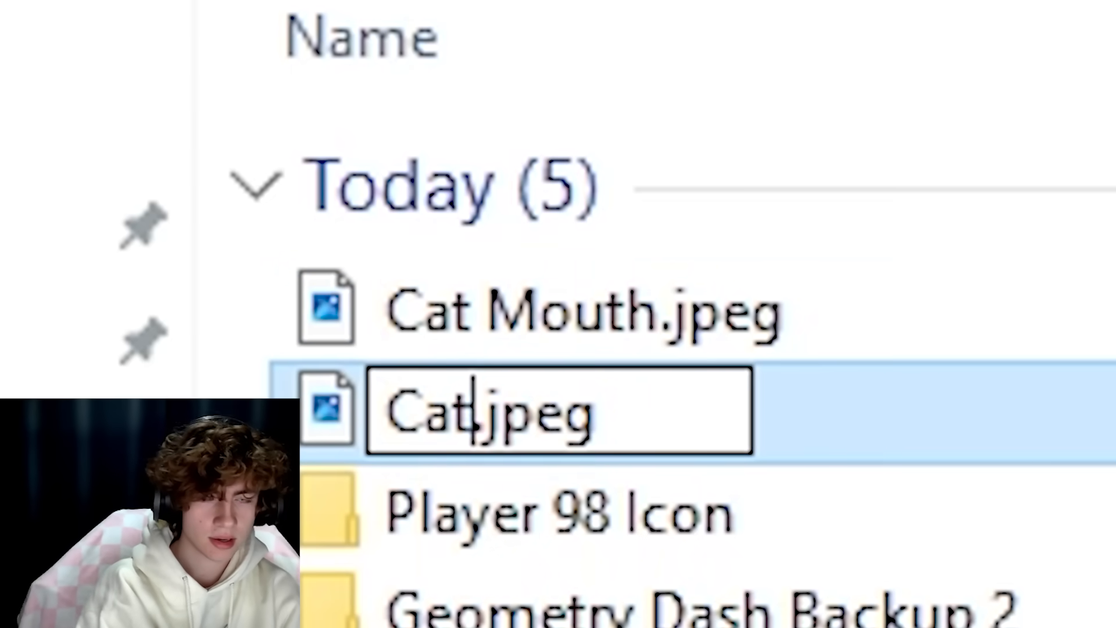
text(Ea)
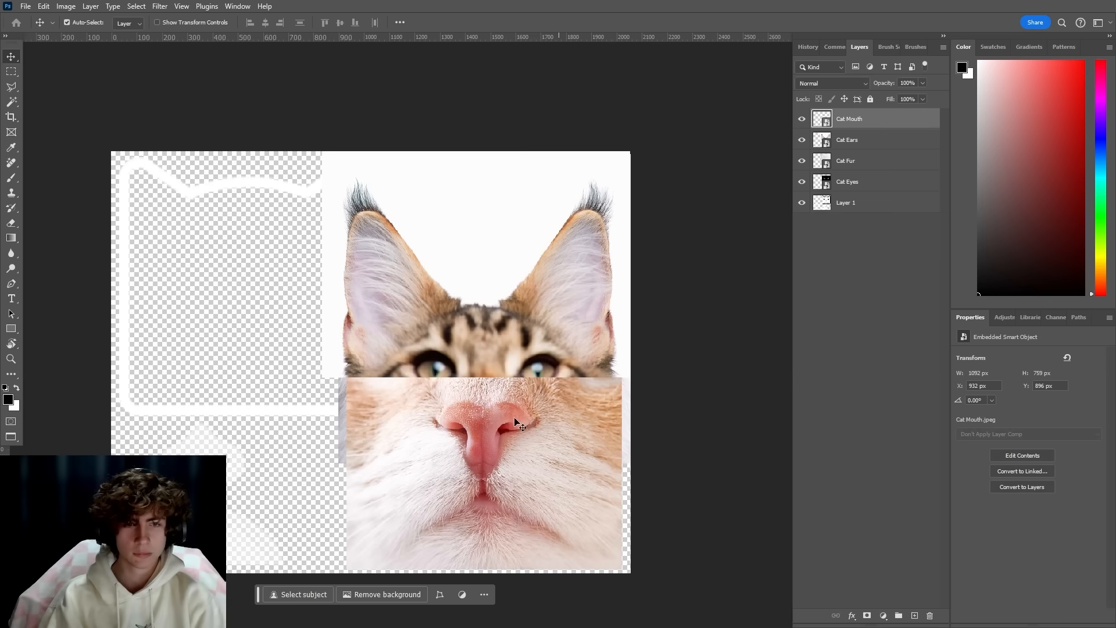
Mask the cat face away from the ears and move the Right Ear and Left Ear layers onto the icon's head corners.
scroll(610, 401, up, 3)
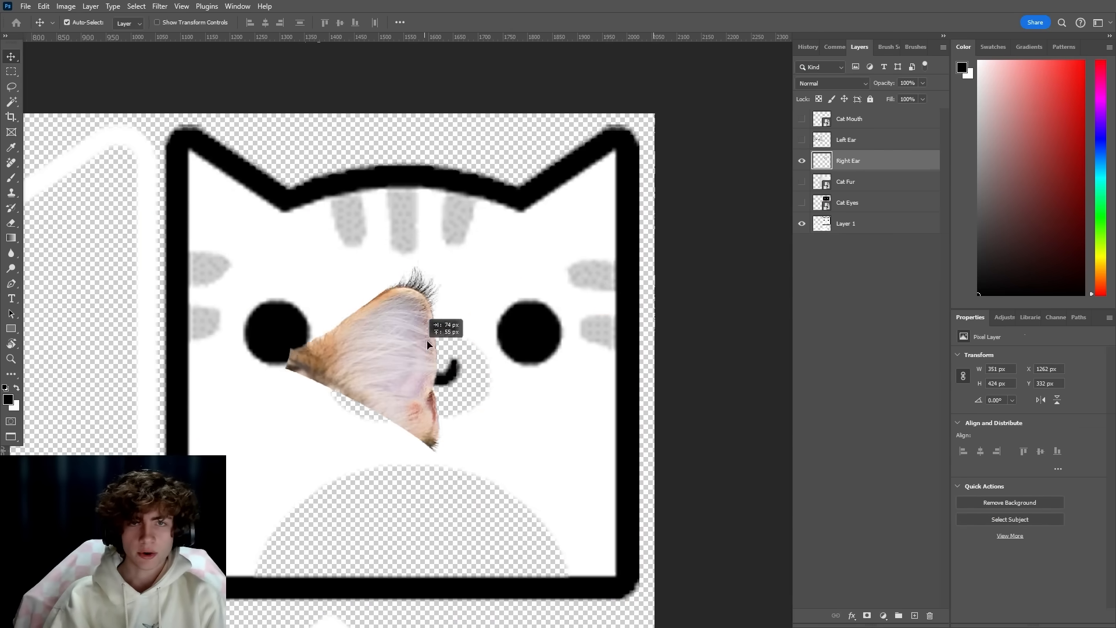
drag(427, 323, 612, 202)
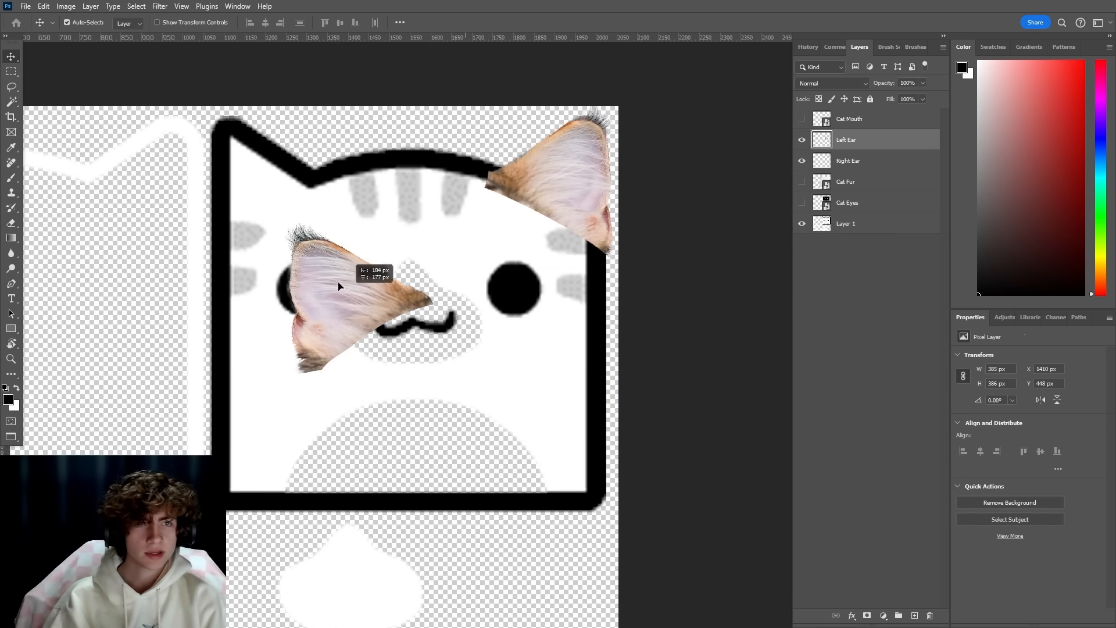
drag(340, 296, 275, 184)
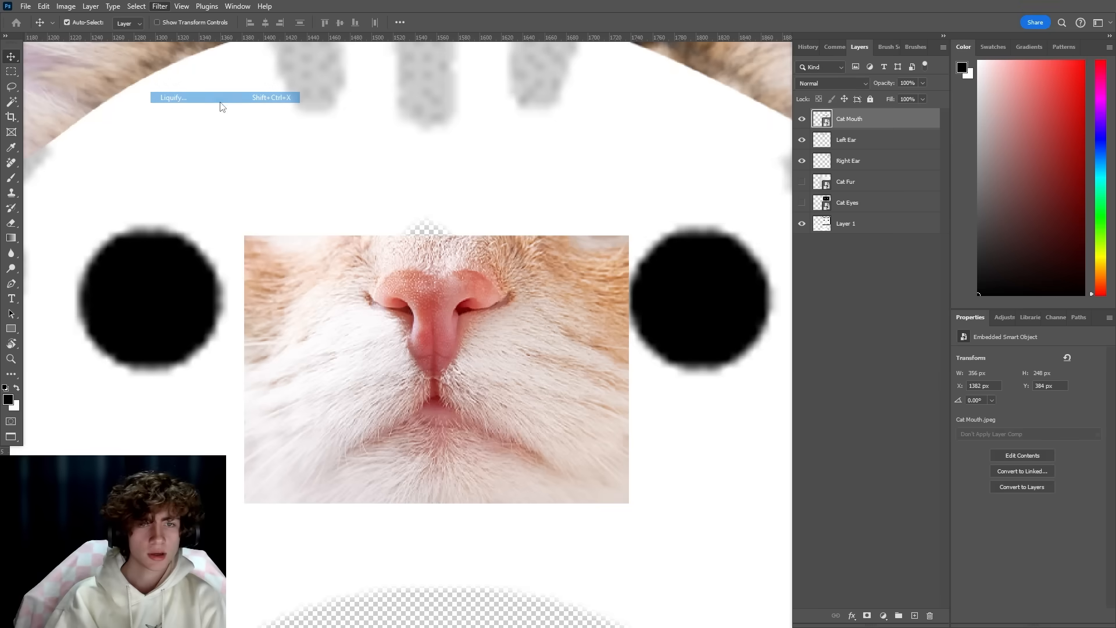
Warp the cat mouth photo with Liquify so it follows the icon's mouth and muzzle outline.
key(ctrl+shift+x)
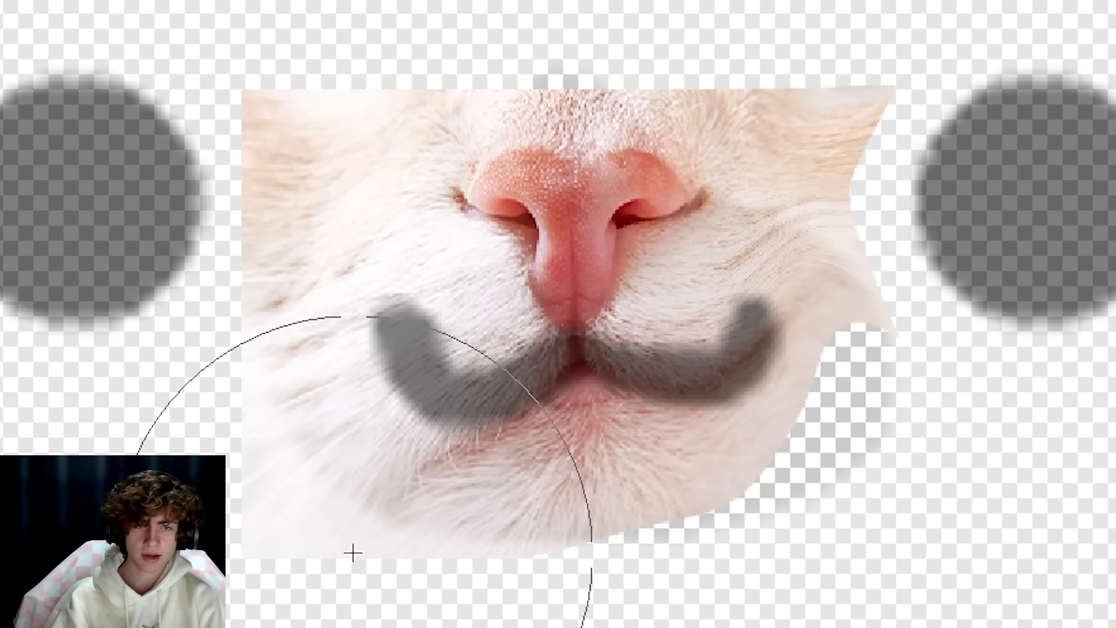
mouse_move(353, 553)
mouse_down()
mouse_move(326, 446)
mouse_move(237, 464)
mouse_up()
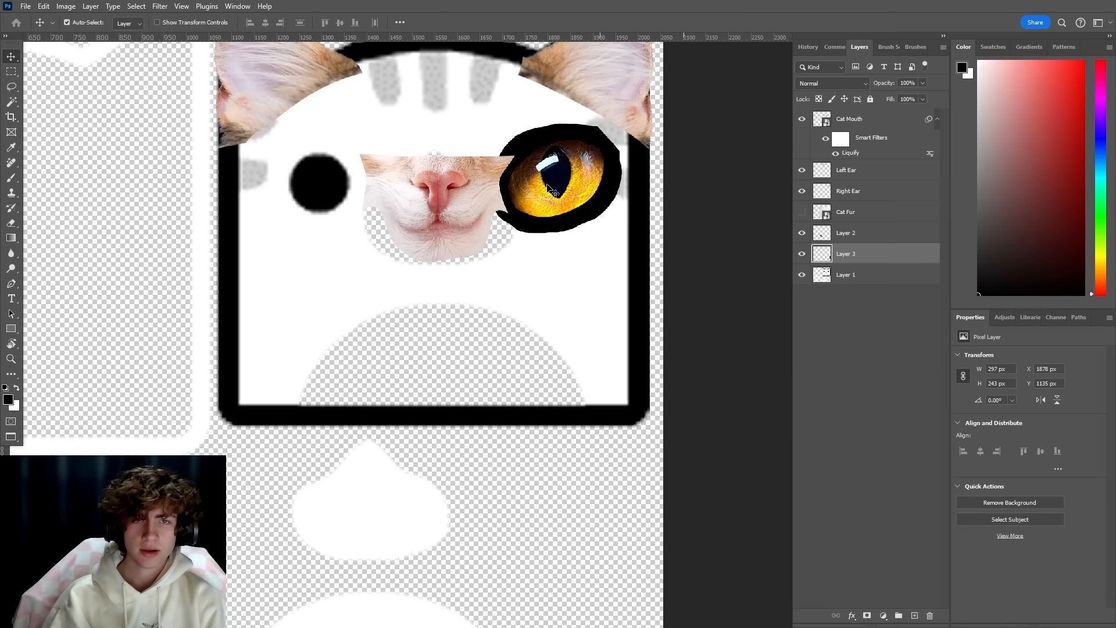
Fit matching copies of one cat eye over both icon eyes and paint the Cat Fur mask to reveal fur on the face.
drag(559, 175, 319, 184)
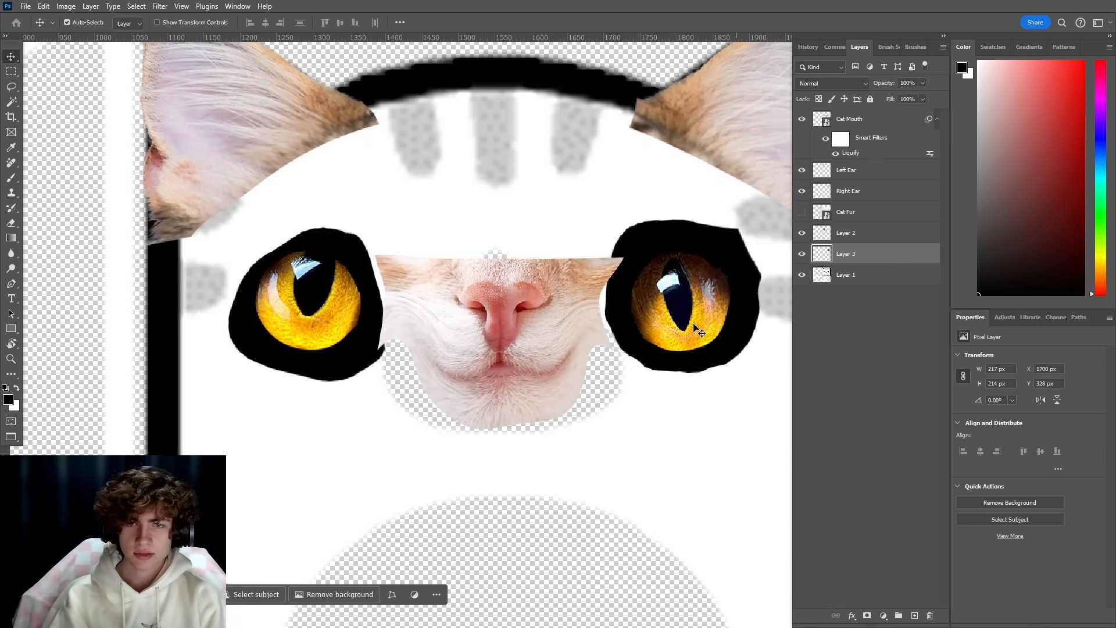
drag(694, 323, 311, 336)
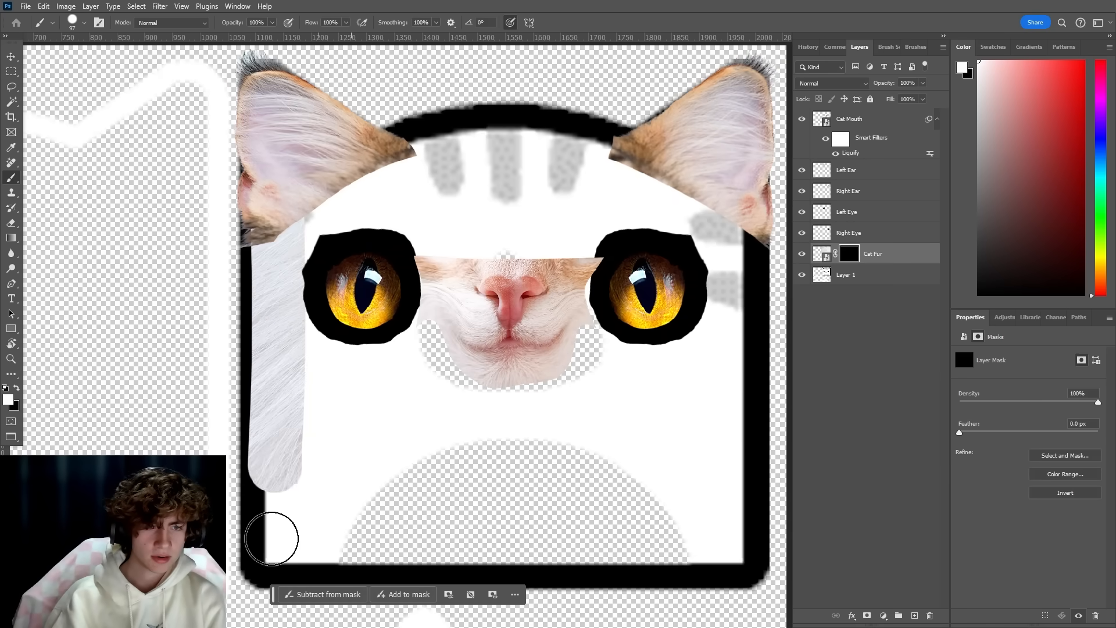
drag(272, 566, 273, 526)
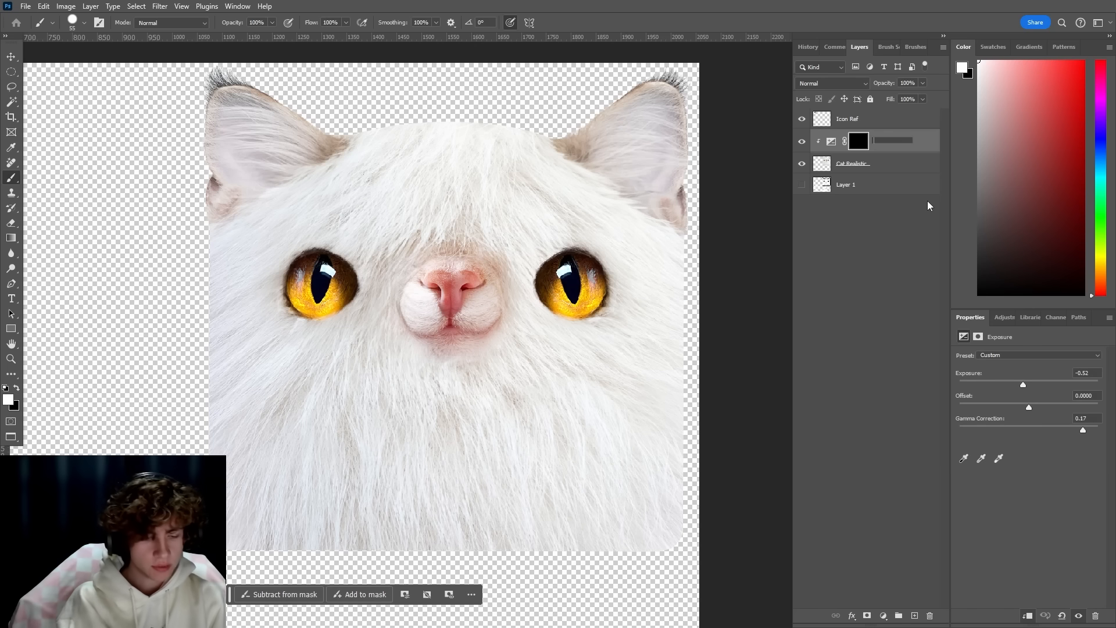
Name the darkening Exposure layer Shading and paint its mask around the cat's nose and muzzle.
text(ding)
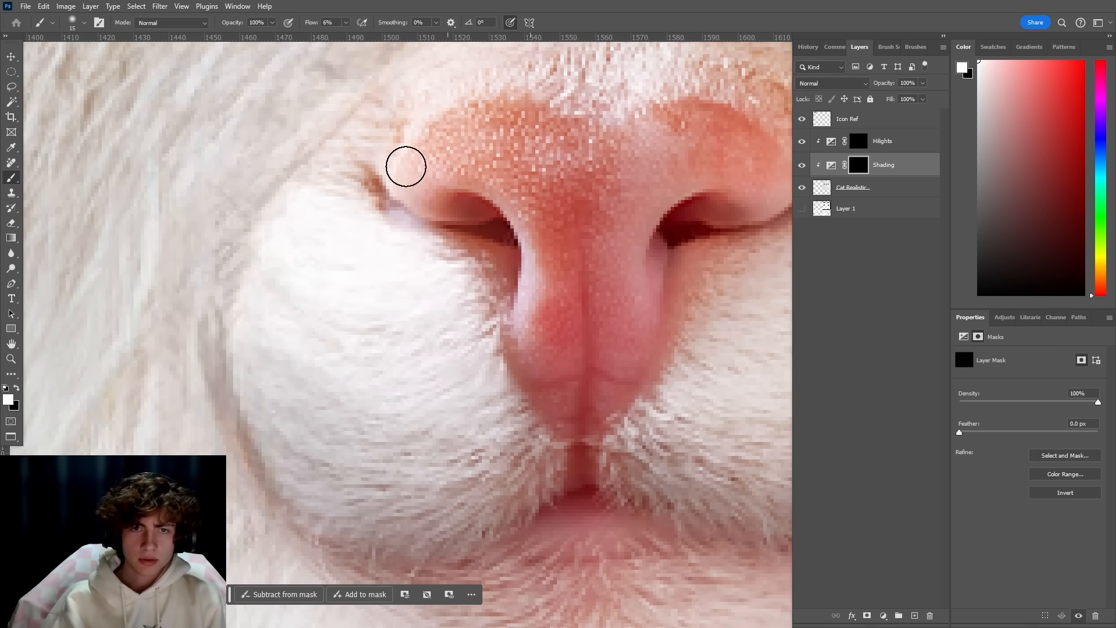
drag(401, 189, 523, 219)
drag(447, 340, 352, 382)
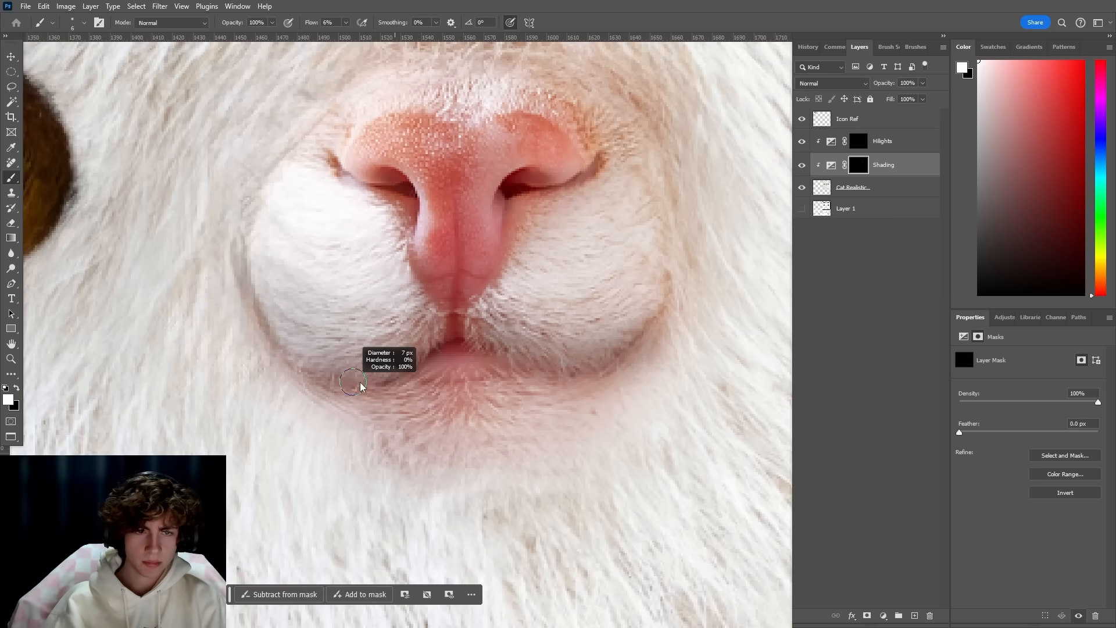
scroll(425, 341, down, 4)
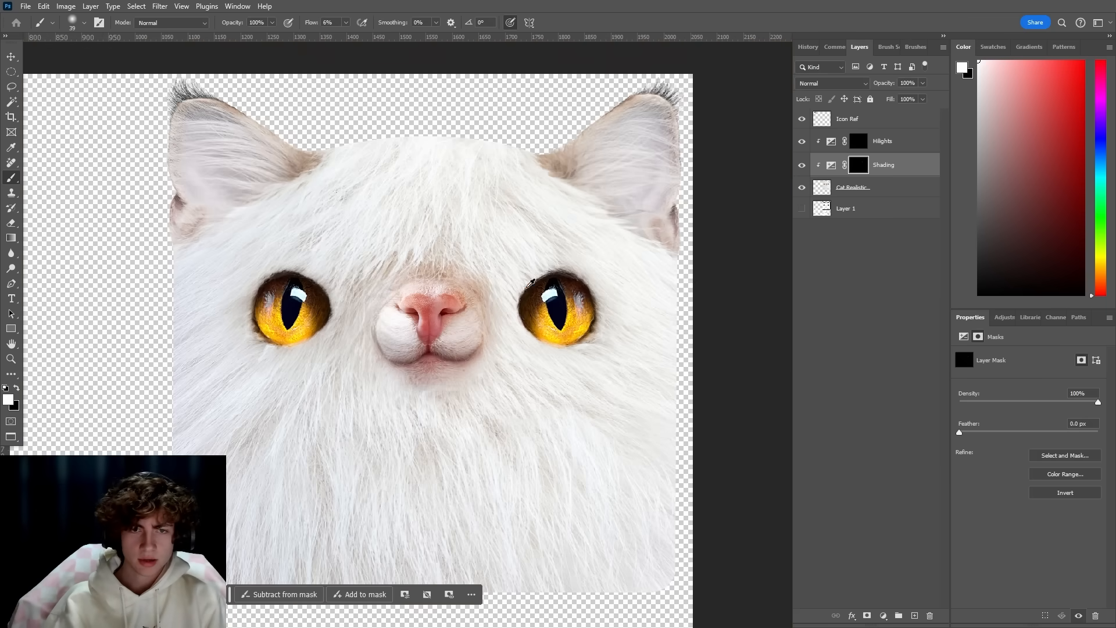
scroll(510, 271, down, 2)
scroll(365, 203, up, 3)
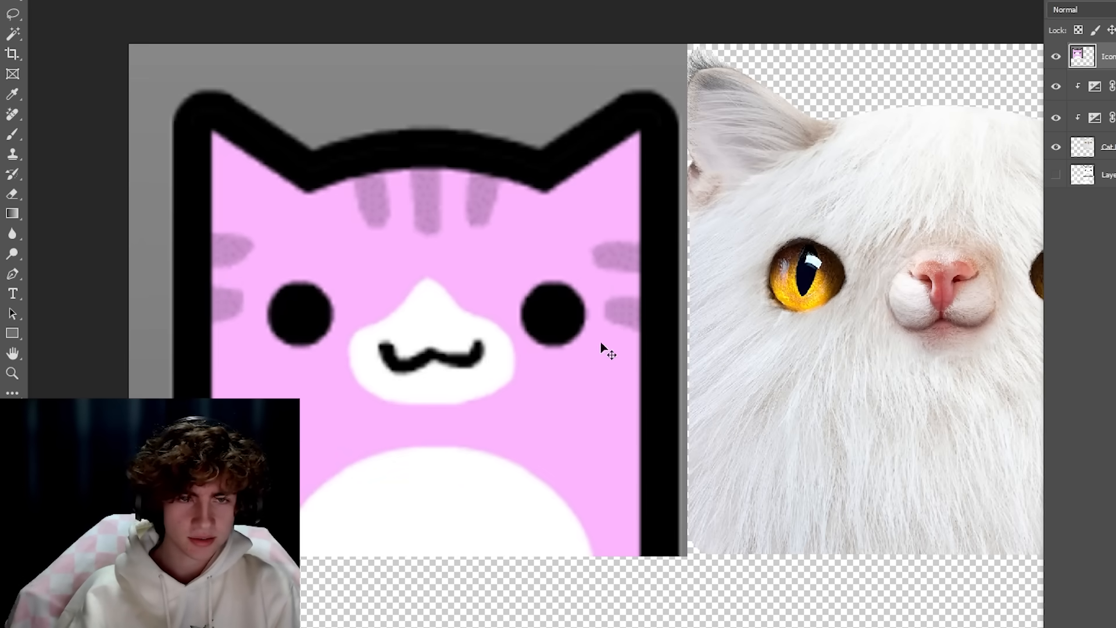
Position the pink cat icon reference beside the realistic cat face for comparison.
drag(384, 298, 379, 298)
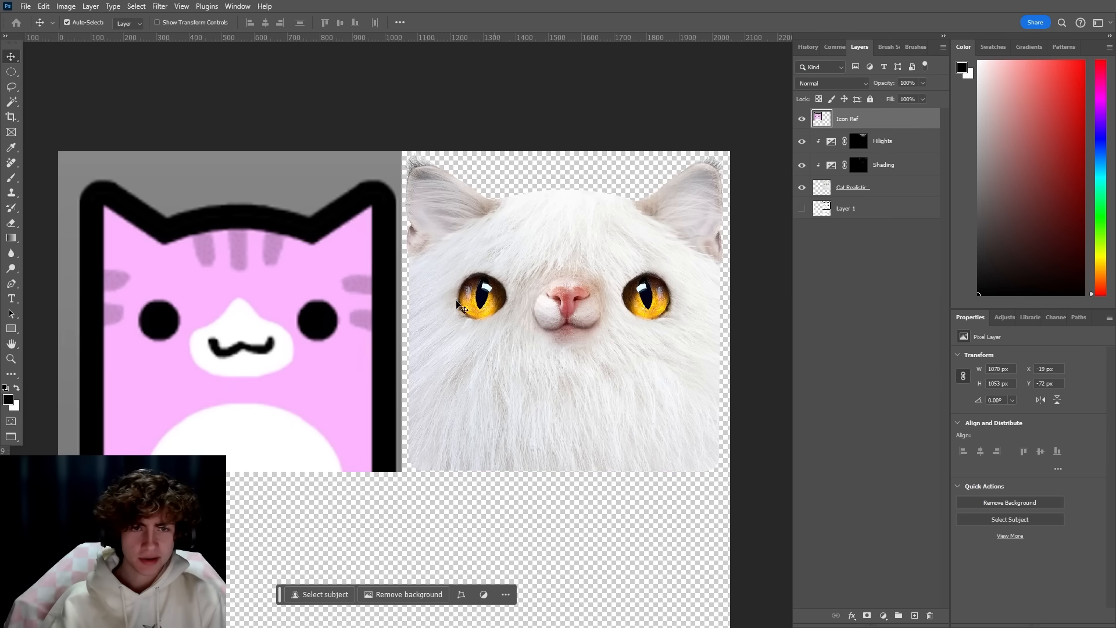
drag(502, 296, 469, 299)
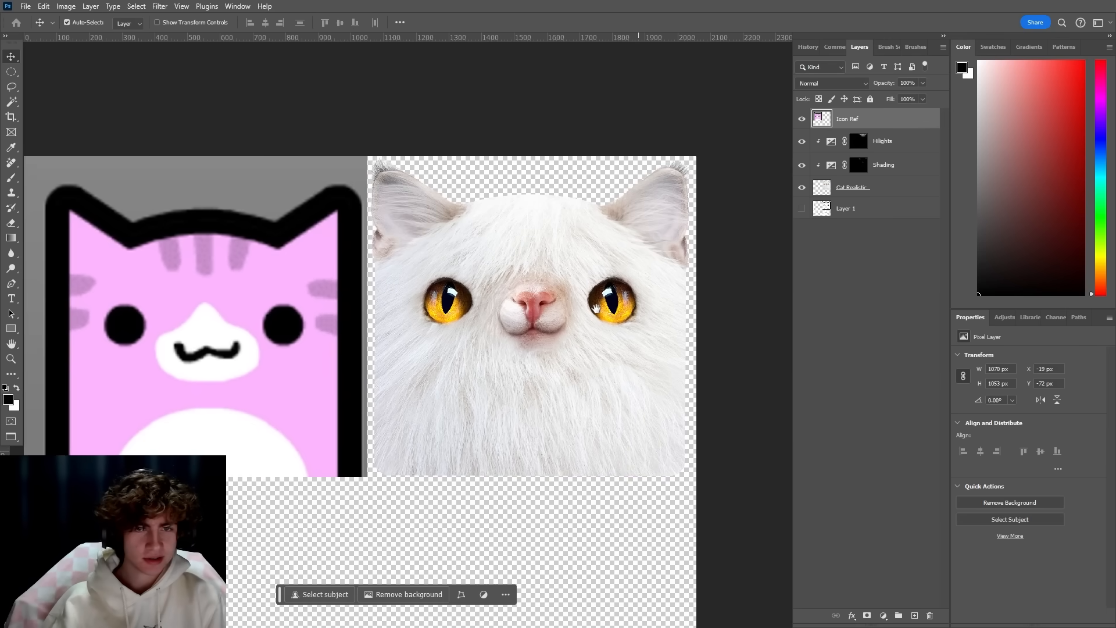
drag(597, 309, 649, 327)
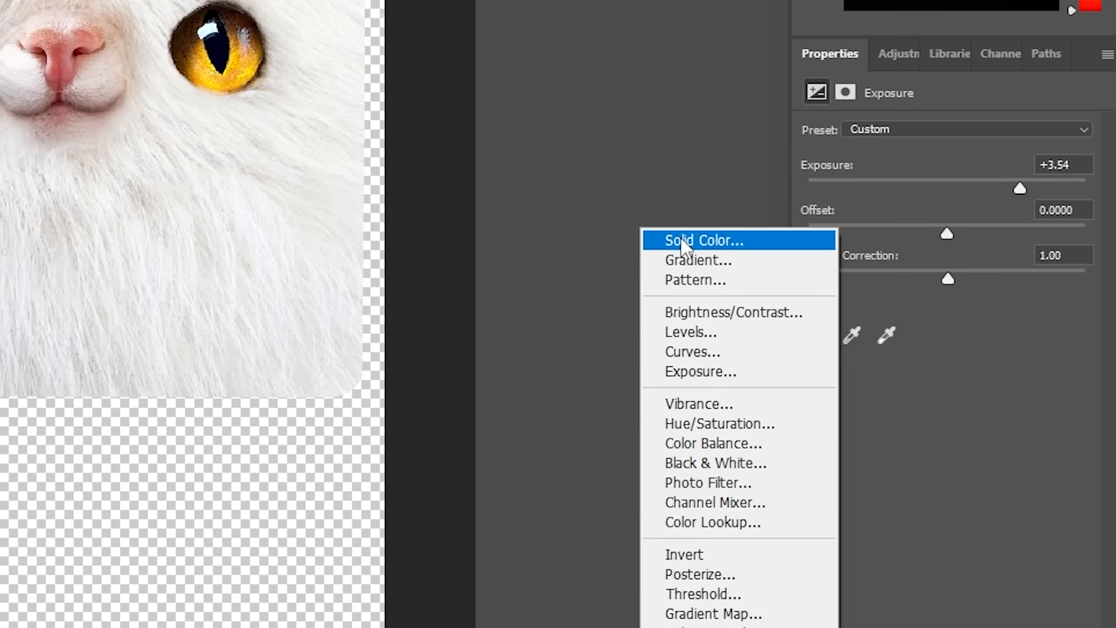
Add a solid color fill in the icon's pink over the cat and set its blend mode to Color.
click(682, 239)
click(354, 393)
click(810, 108)
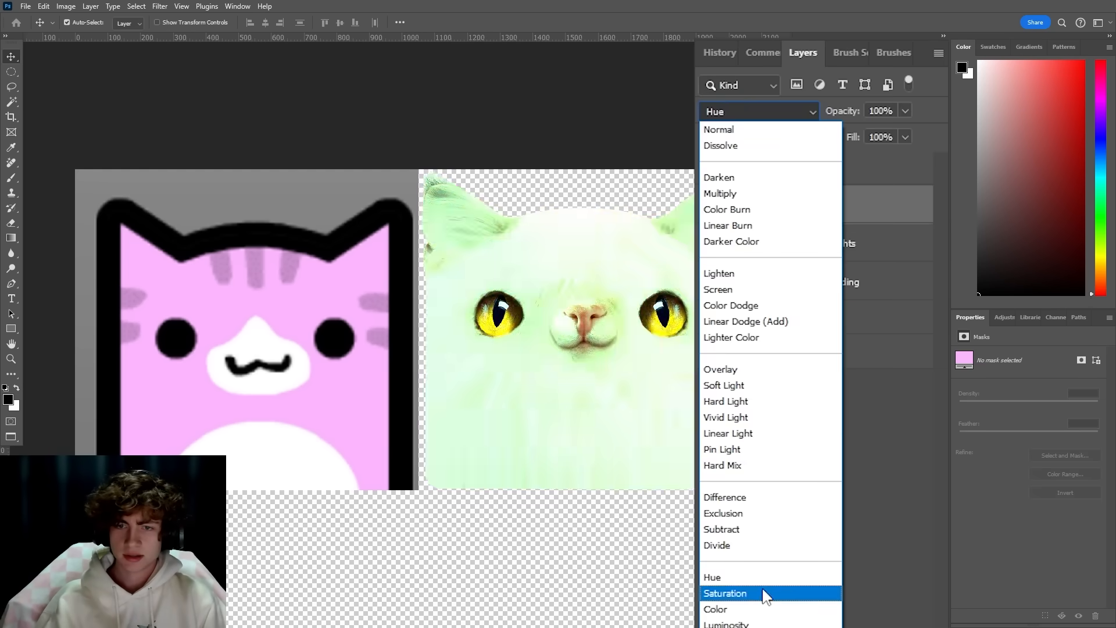
click(763, 609)
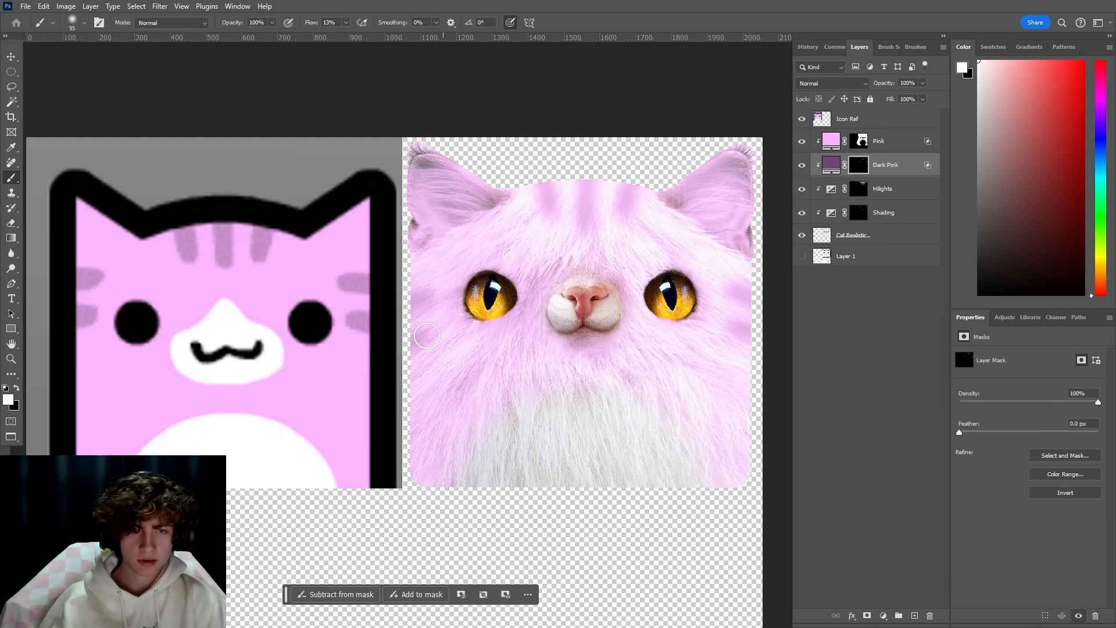
scroll(427, 323, down, 5)
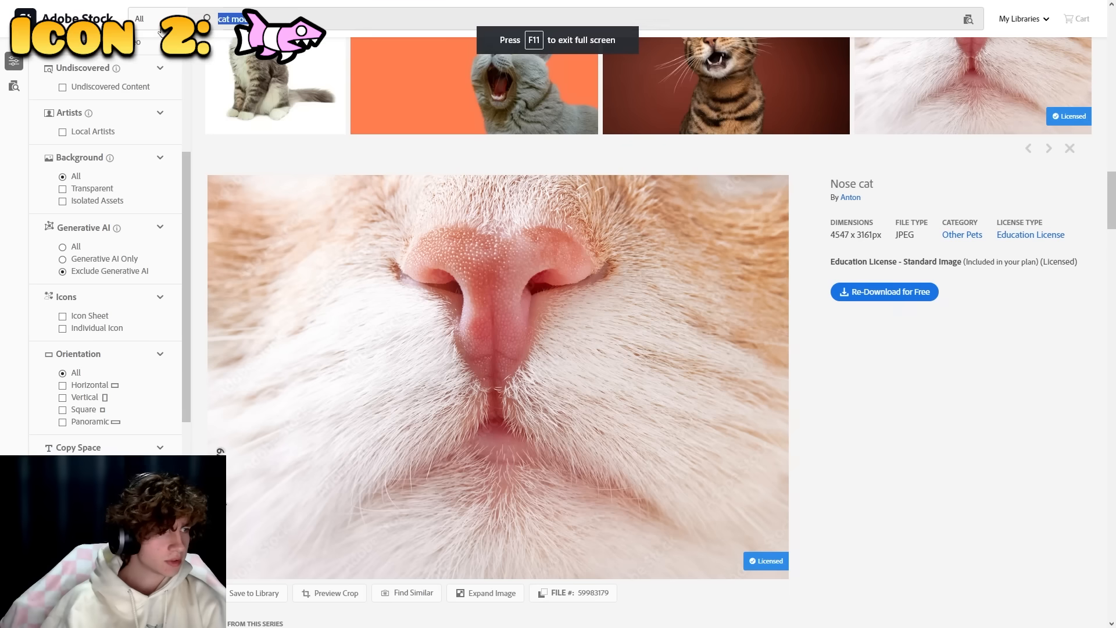
Search Adobe Stock for Shark Skin and license a skin texture image.
text(Shar)
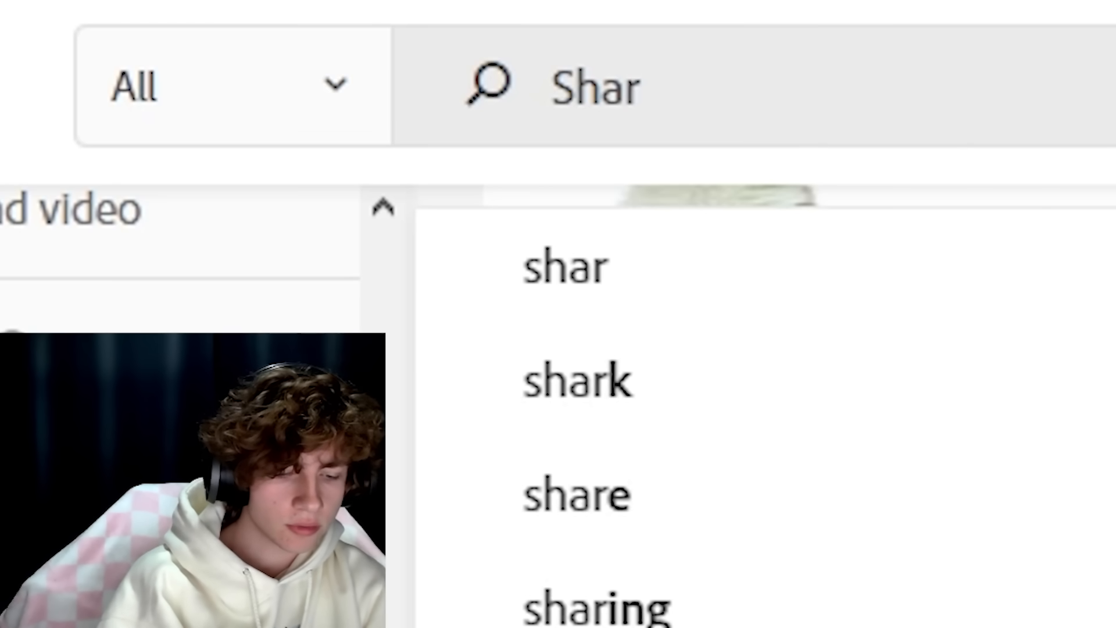
text(k Skin)
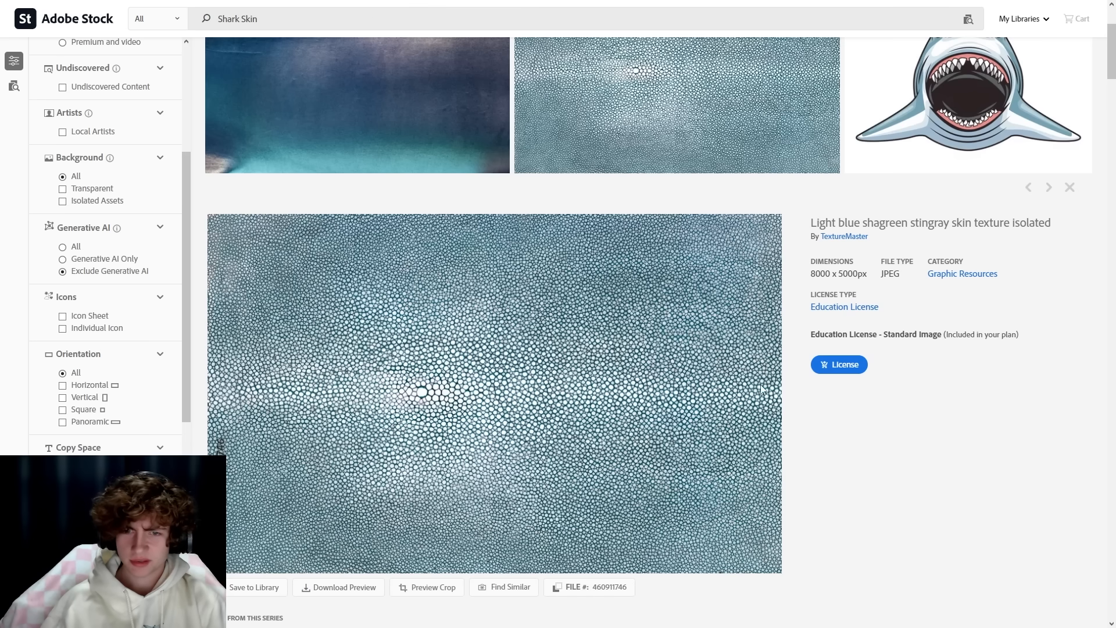
click(828, 372)
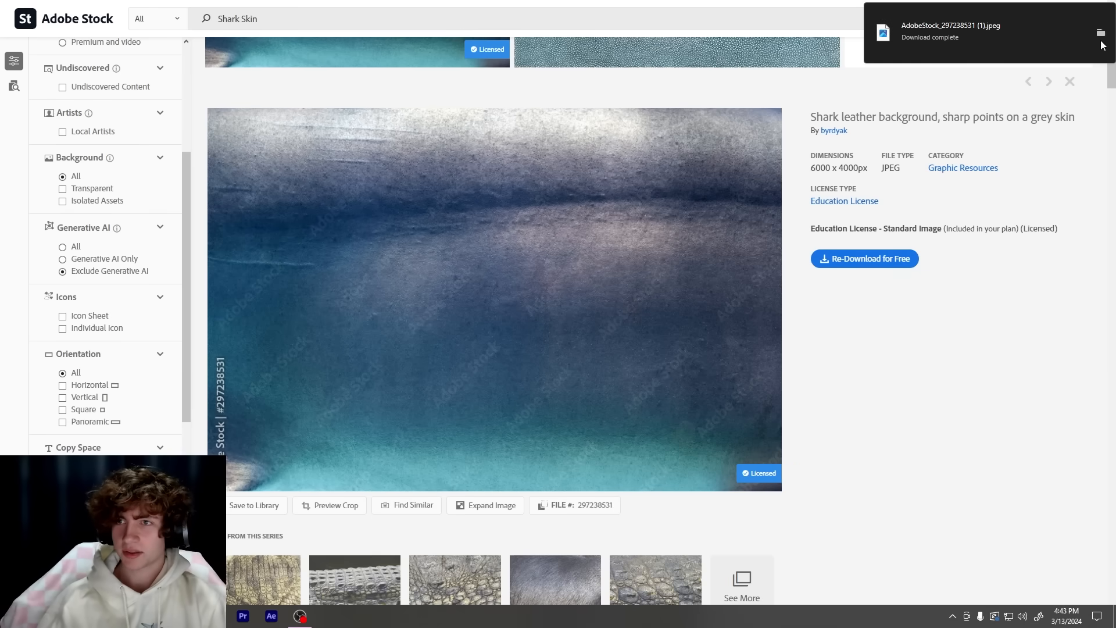
Rename the downloaded texture image as Shark Skin.
click(1101, 33)
key(F2)
text(Shark Skin)
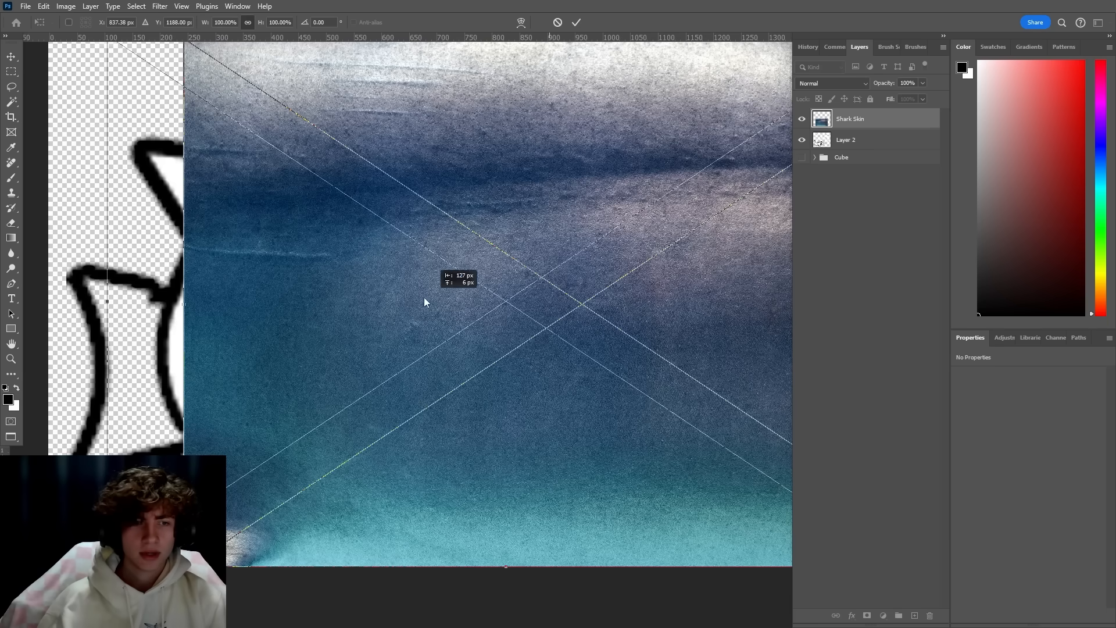
Get the shark fin photo and import the Shark Tail, Shark Fin, Shark Teeth and Shark Eye images into the Photoshop icon document.
drag(424, 298, 376, 295)
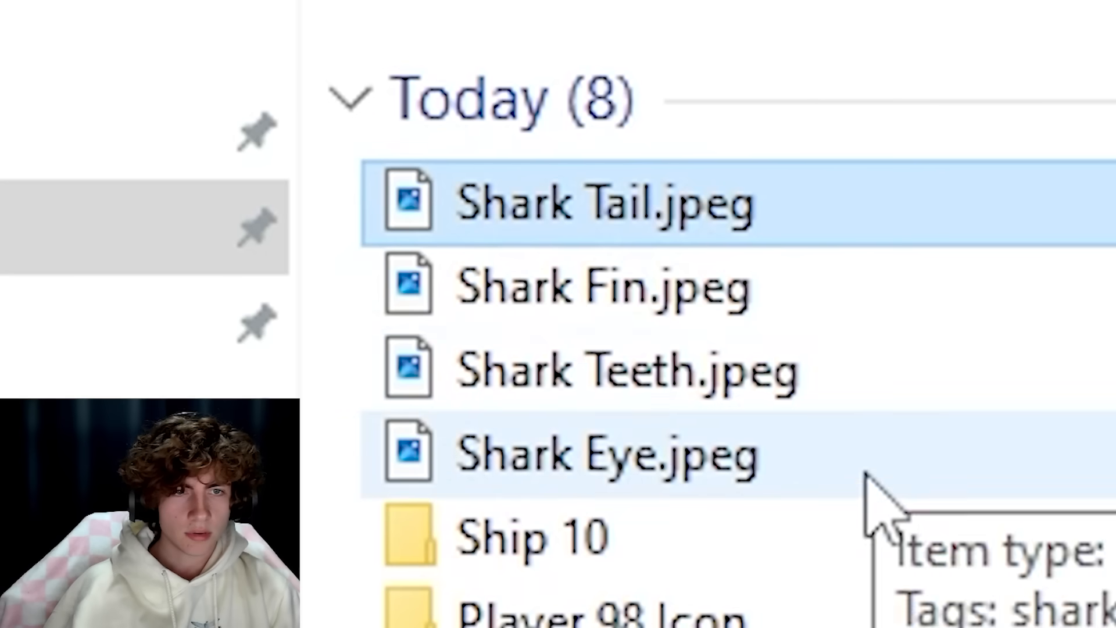
shift+click(865, 460)
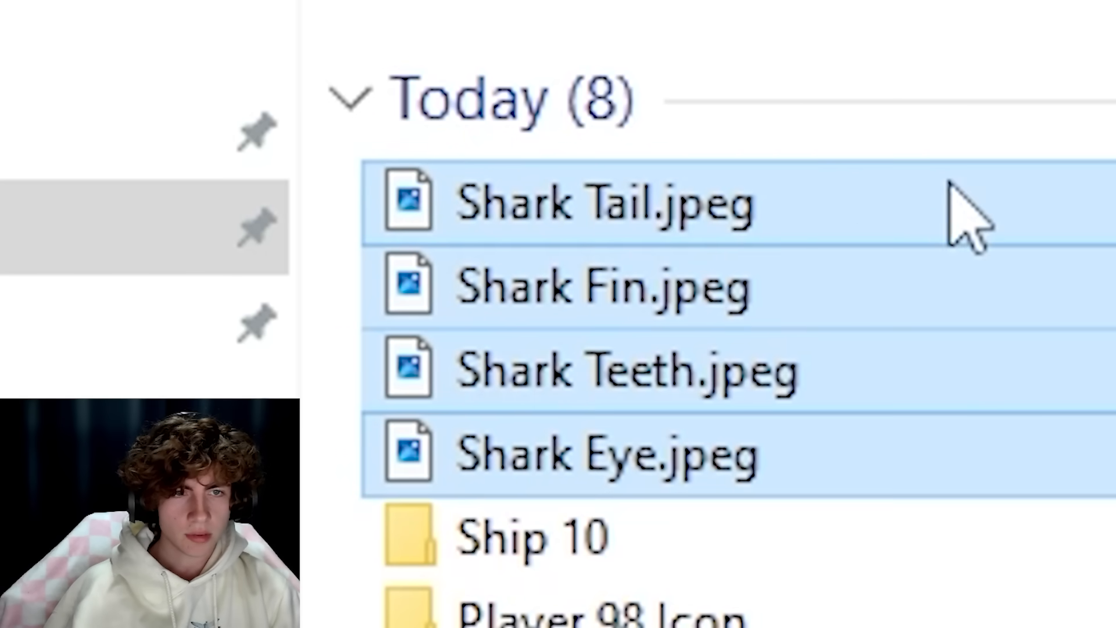
drag(959, 219, 927, 532)
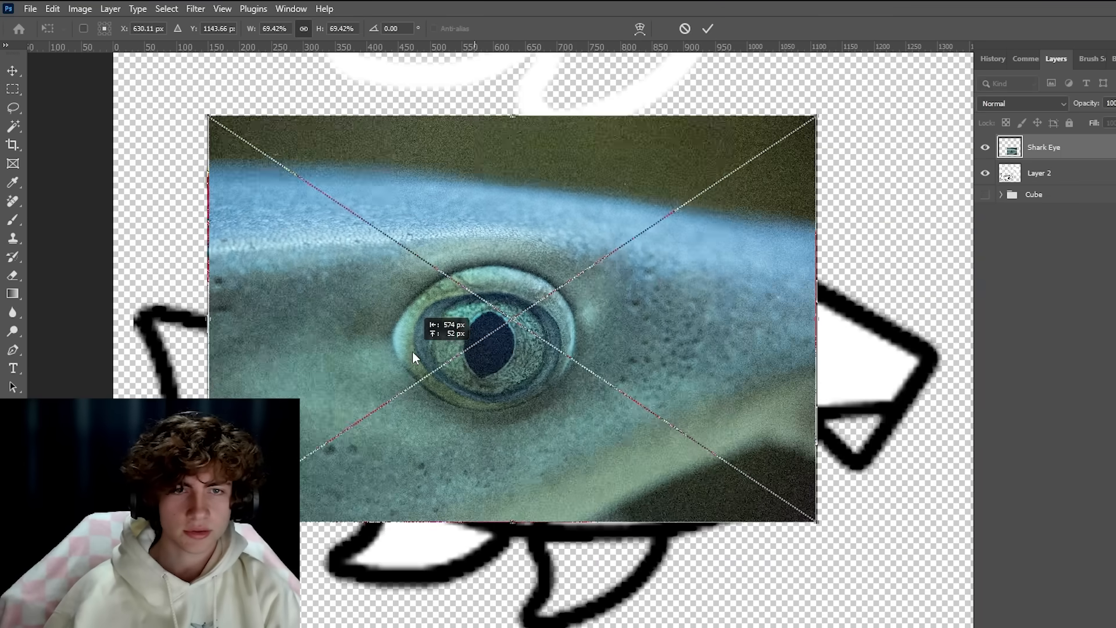
drag(563, 354, 651, 357)
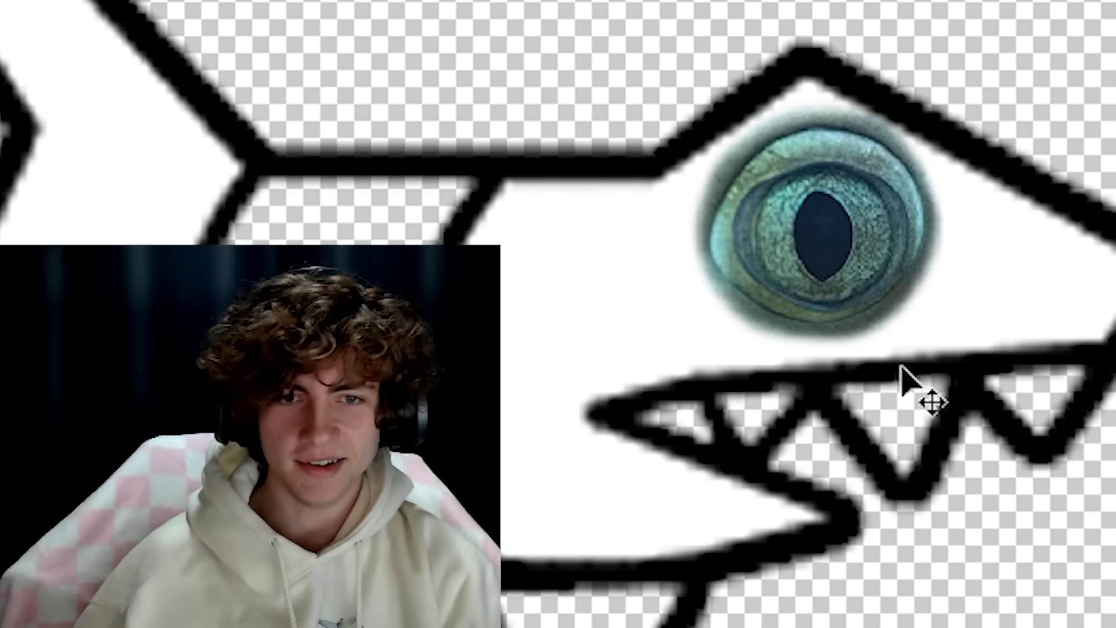
Fit the shark eye, fin and tail cutouts over the matching parts of the shark icon.
scroll(750, 371, up, 1)
drag(750, 370, 693, 512)
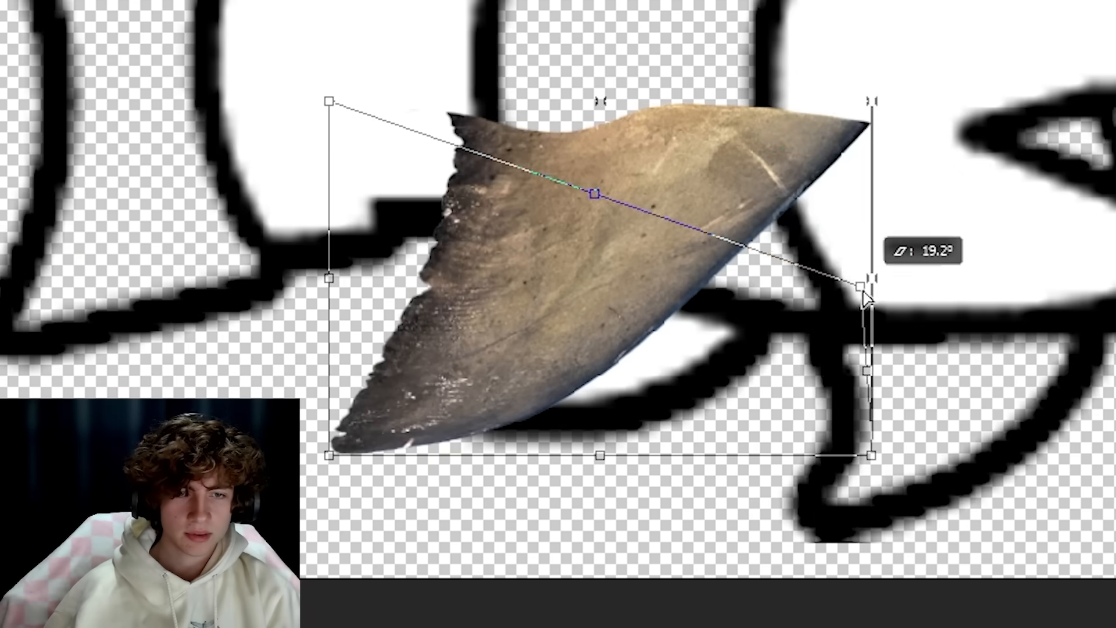
drag(868, 292, 836, 199)
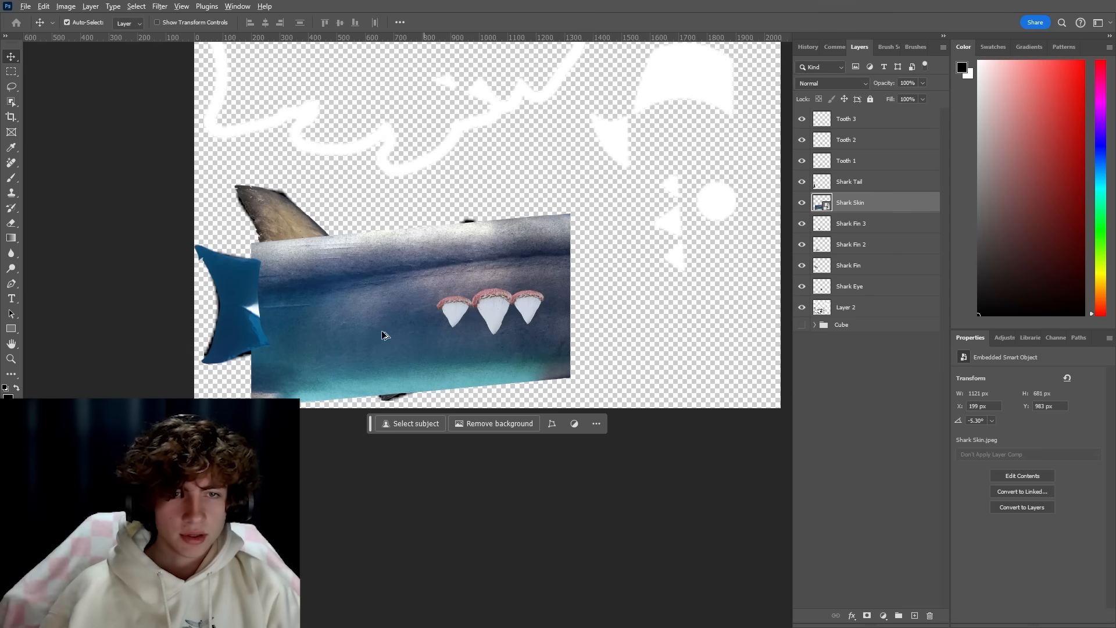
Warp the Shark Skin layer with Liquify so it follows the shark icon's head and body outline.
scroll(382, 332, up, 4)
click(161, 6)
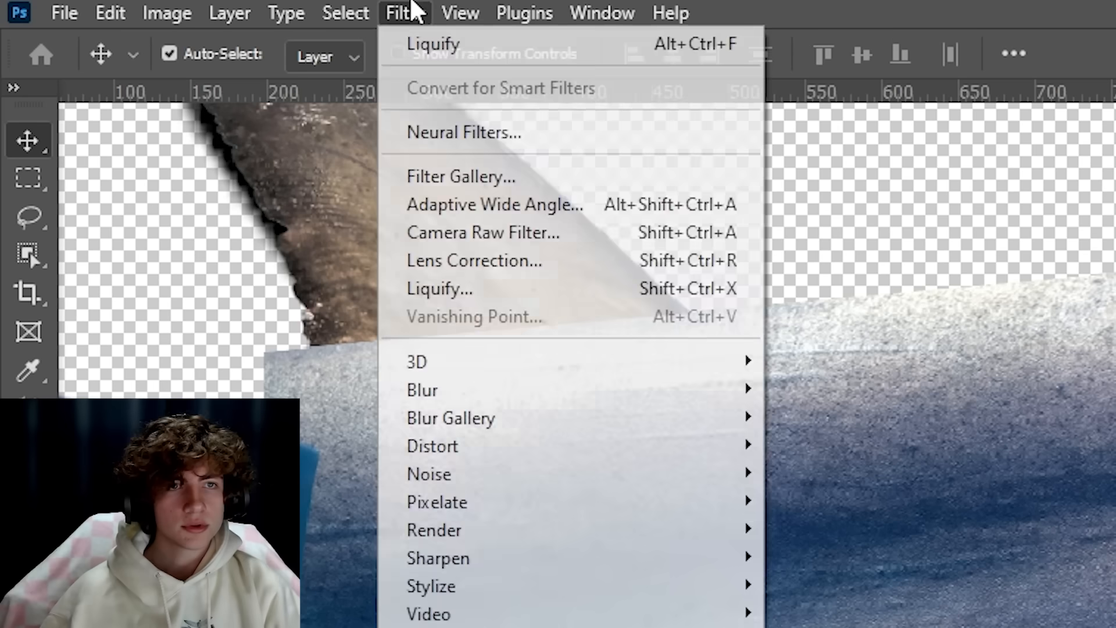
click(196, 112)
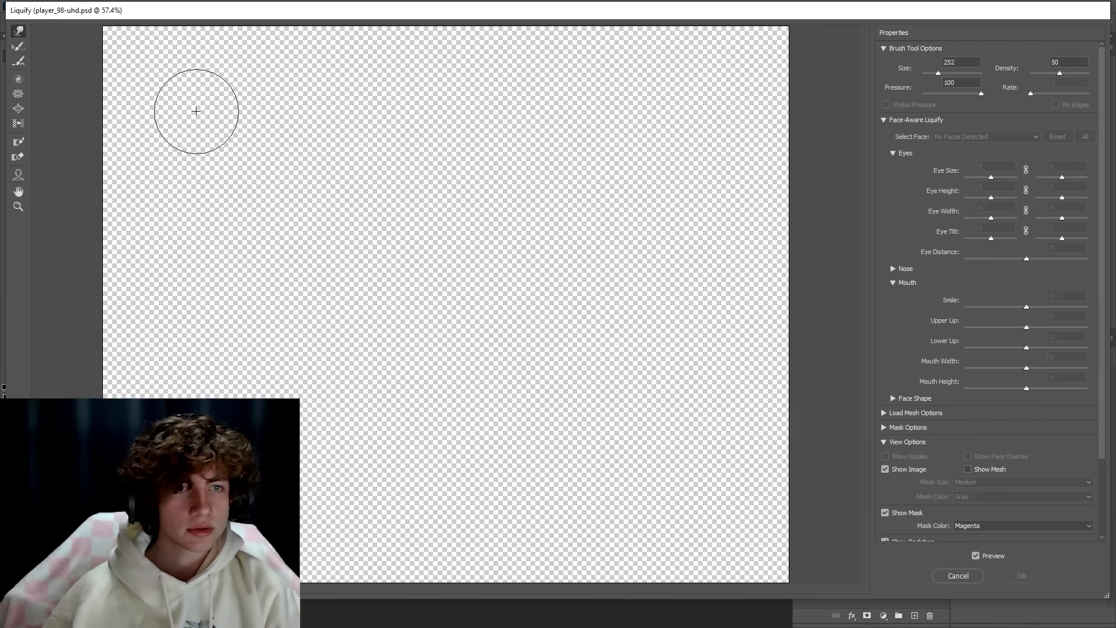
scroll(347, 292, up, 1)
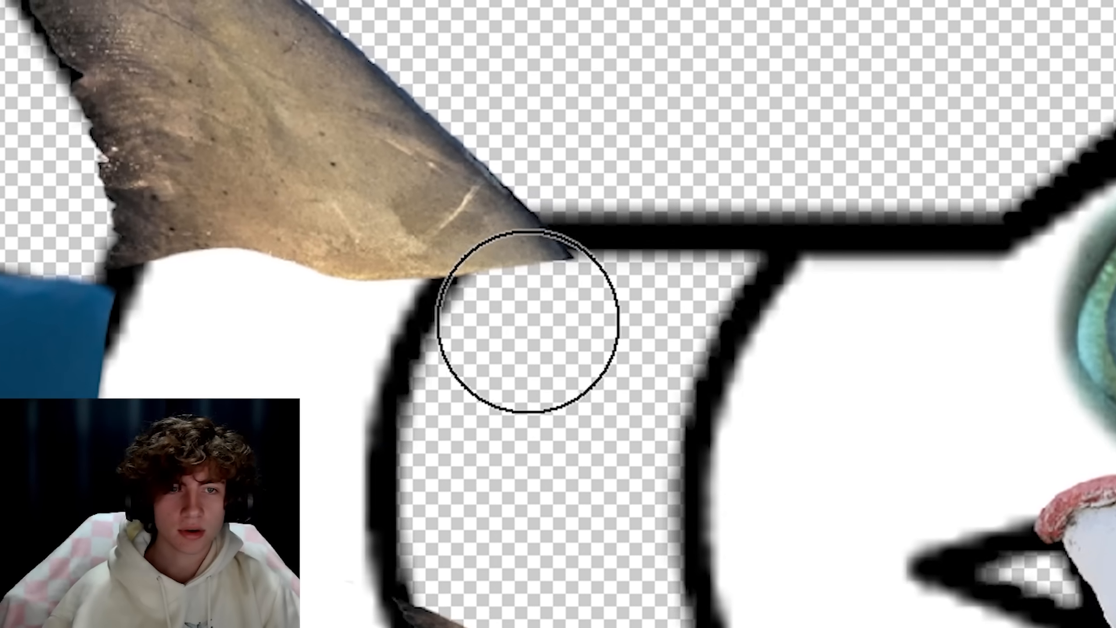
drag(528, 324, 556, 317)
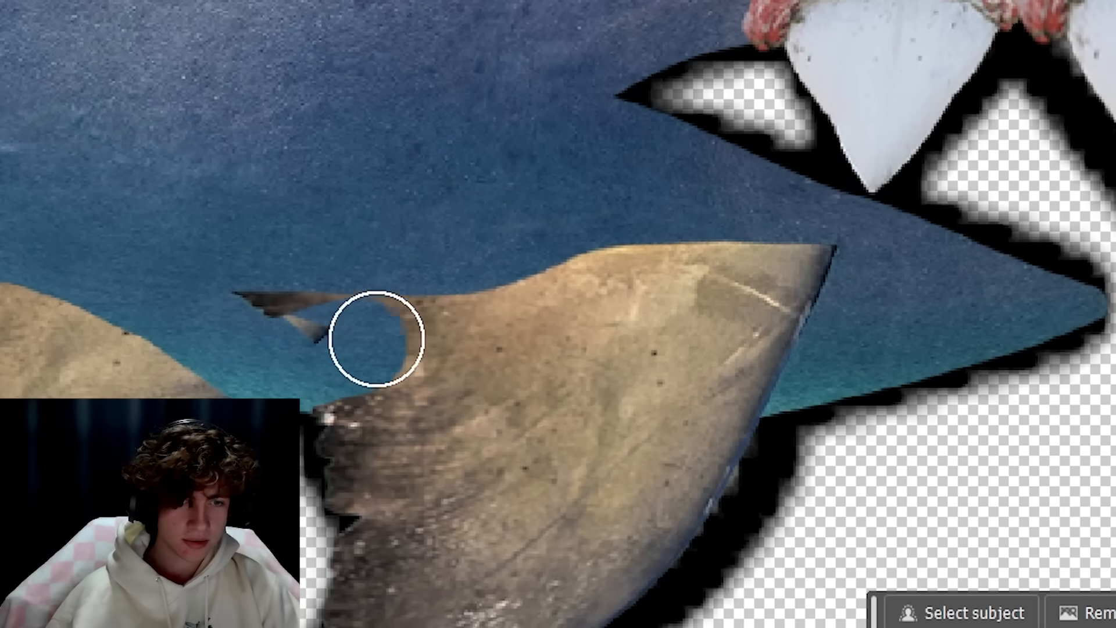
Limit the shark skin to the icon's body and erase the dorsal fin's base where it overlaps the skin.
drag(377, 339, 580, 326)
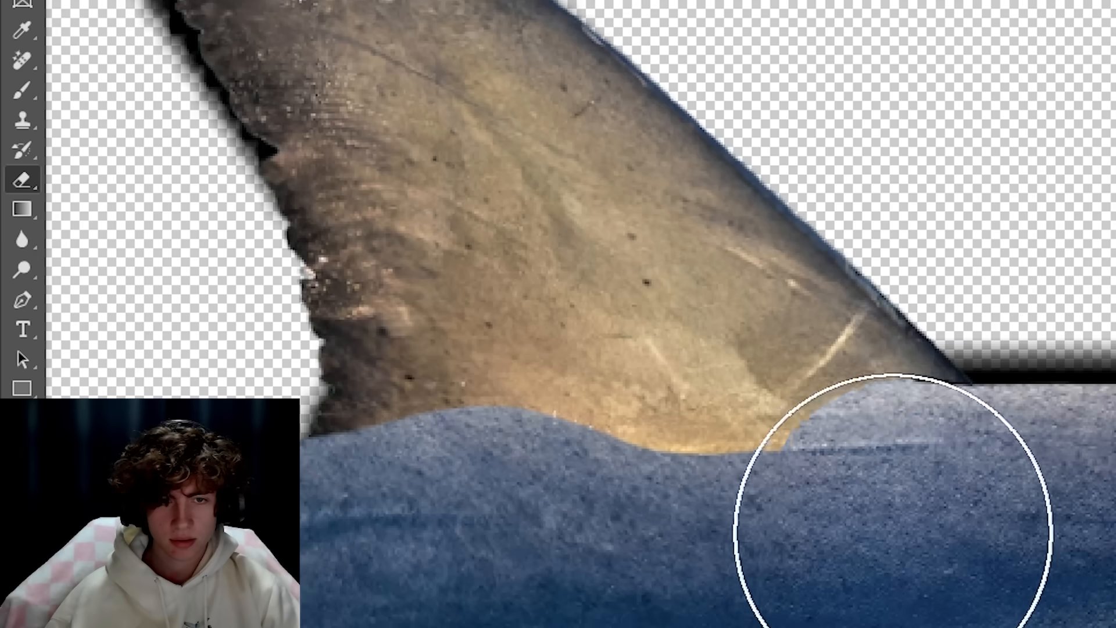
mouse_move(890, 527)
mouse_down()
mouse_move(701, 517)
mouse_move(561, 527)
mouse_up()
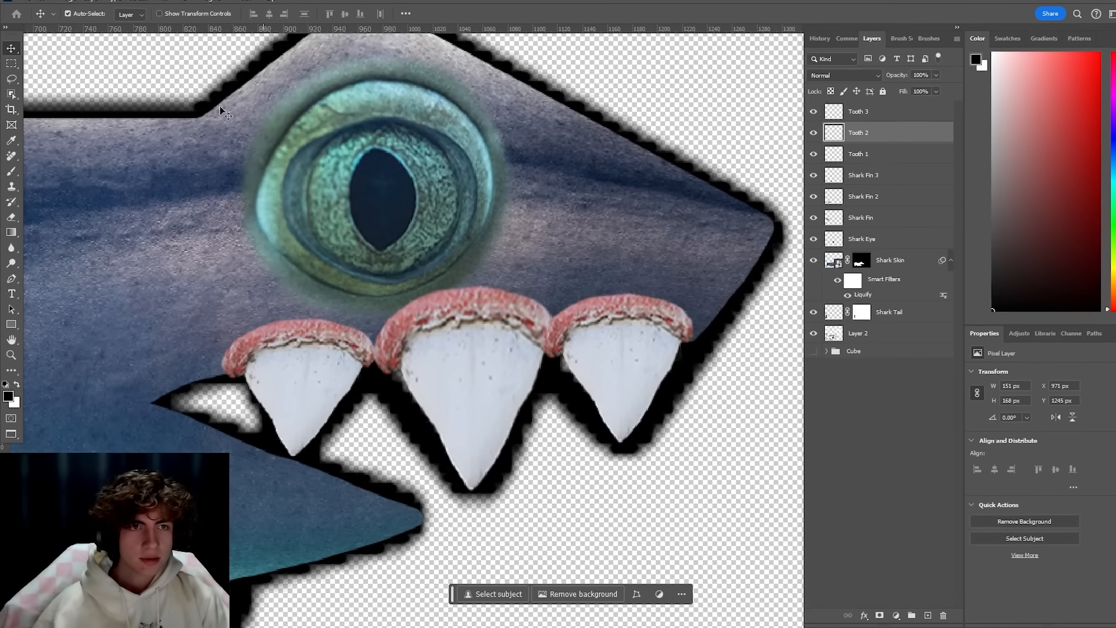
Paint shading around the shark's eye, gums and fin bases on the Shading copy layer's mask at 5% flow.
click(160, 2)
click(236, 94)
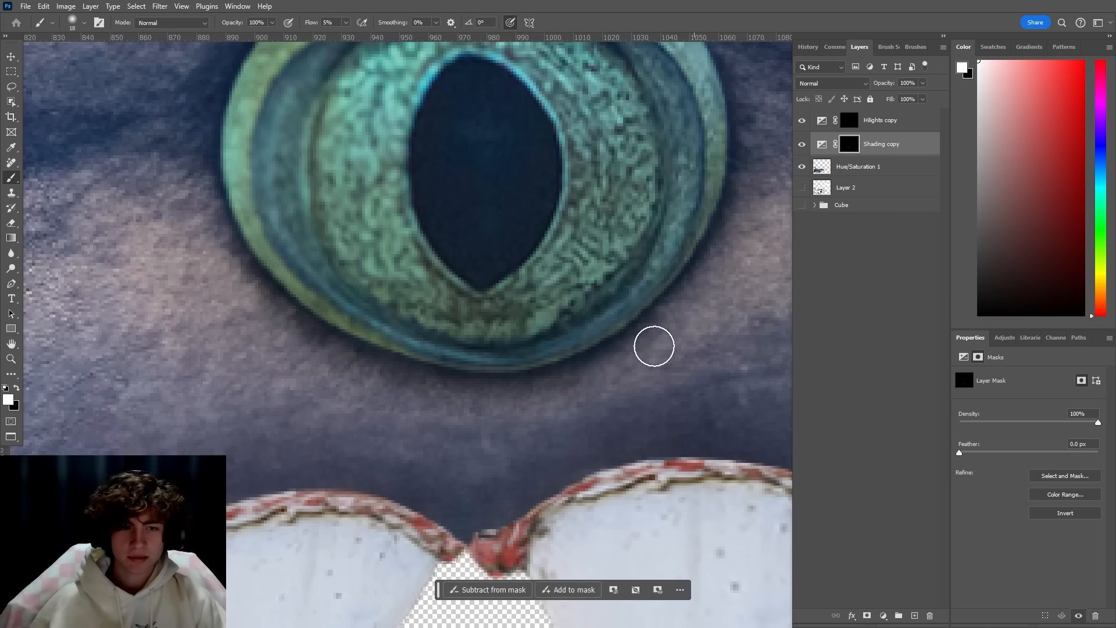
drag(656, 314, 570, 358)
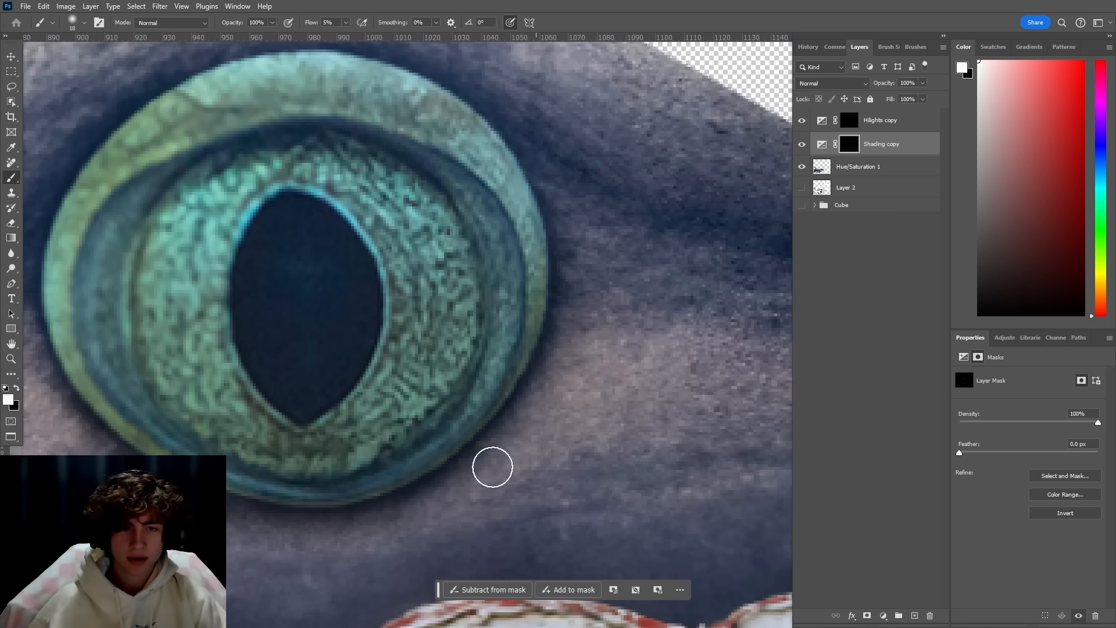
scroll(280, 528, down, 2)
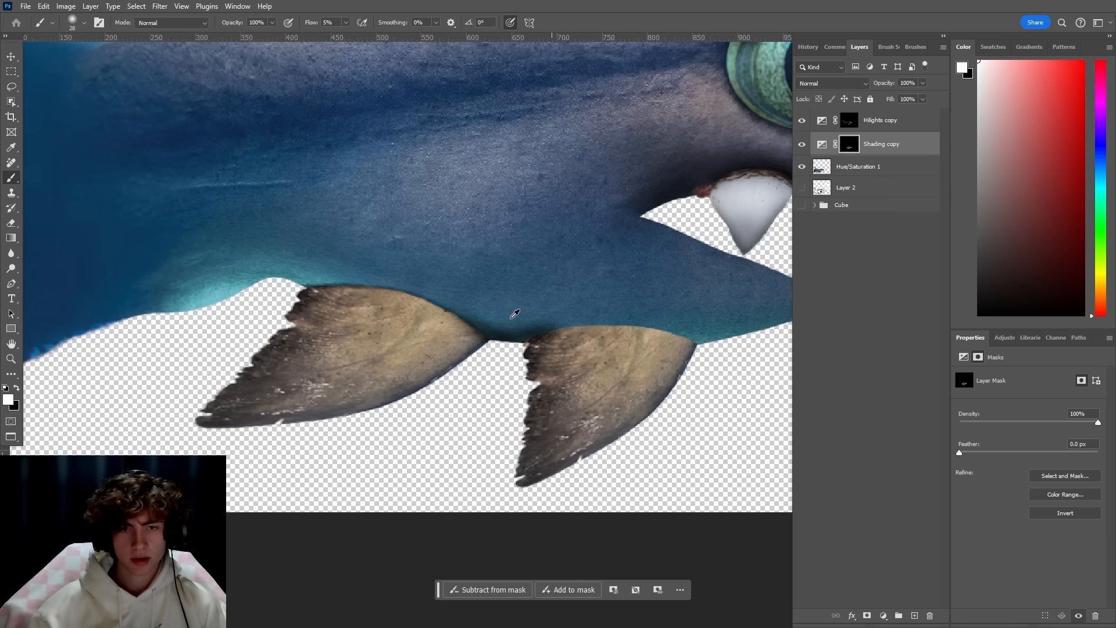
scroll(510, 316, up, 3)
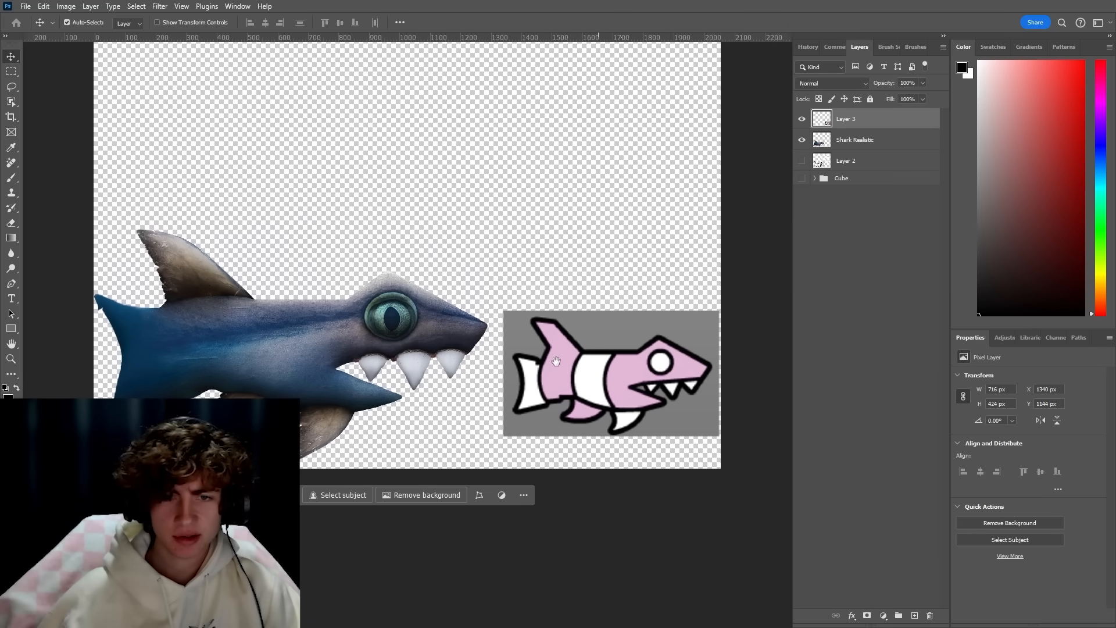
scroll(617, 412, up, 2)
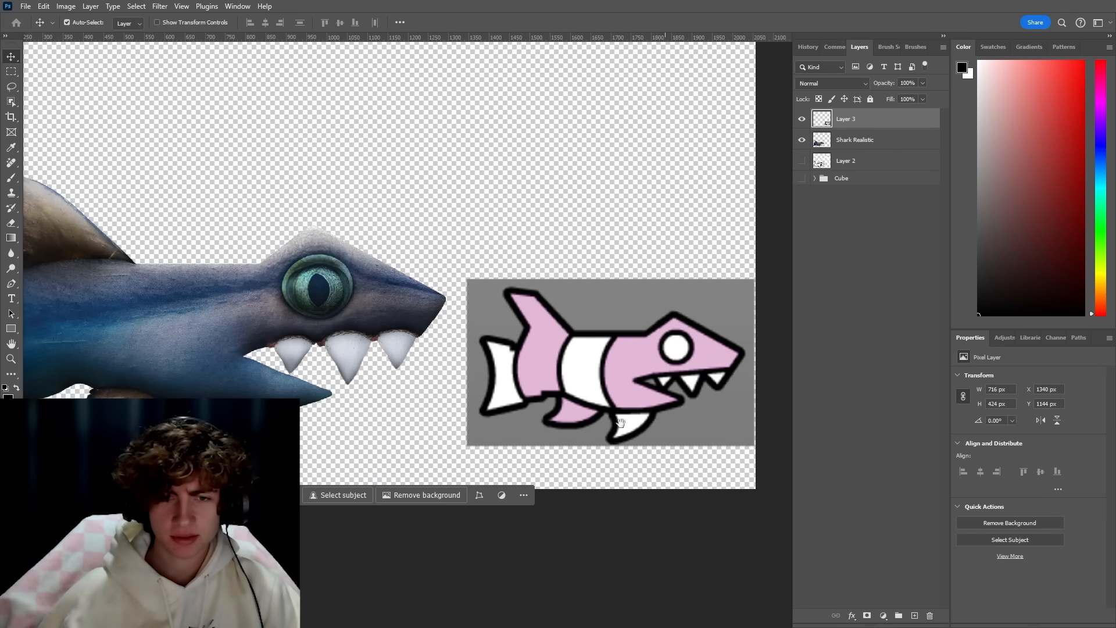
Recolour the shark's eye yellow with a masked color fill and turn the body greyscale with the Black & White and Curves adjustments.
mouse_move(620, 422)
mouse_down()
mouse_move(721, 432)
mouse_move(676, 420)
mouse_up()
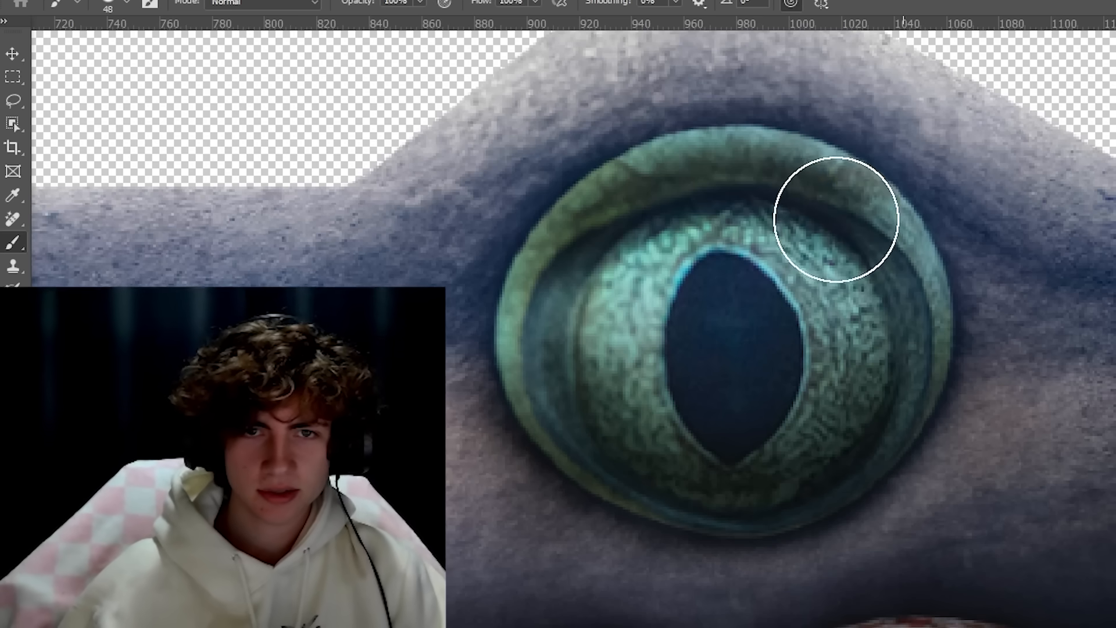
drag(610, 237, 564, 317)
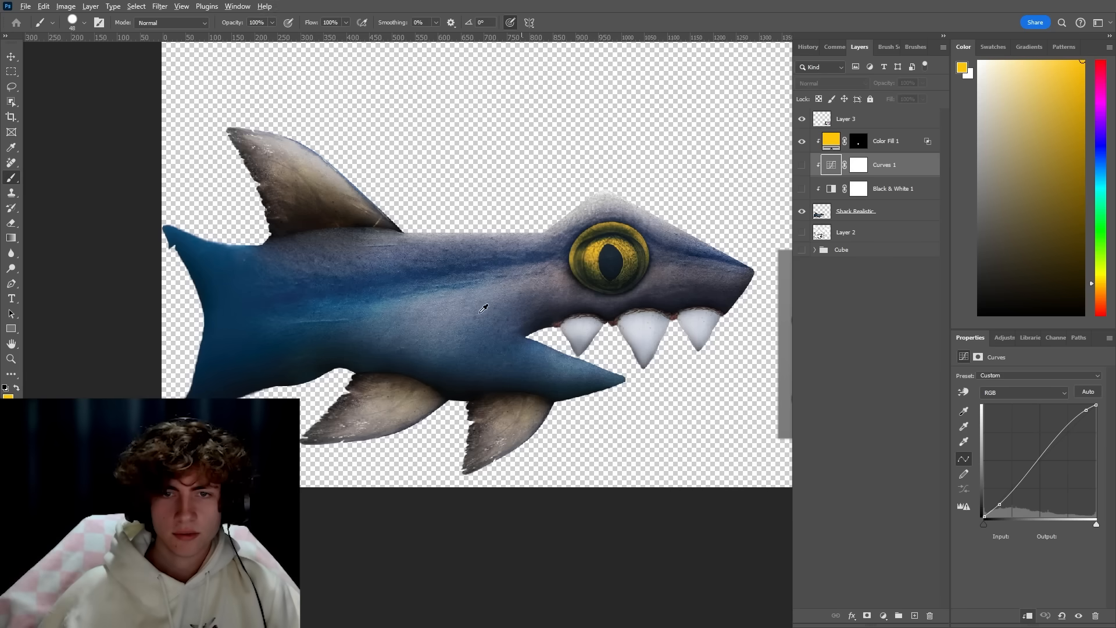
click(802, 189)
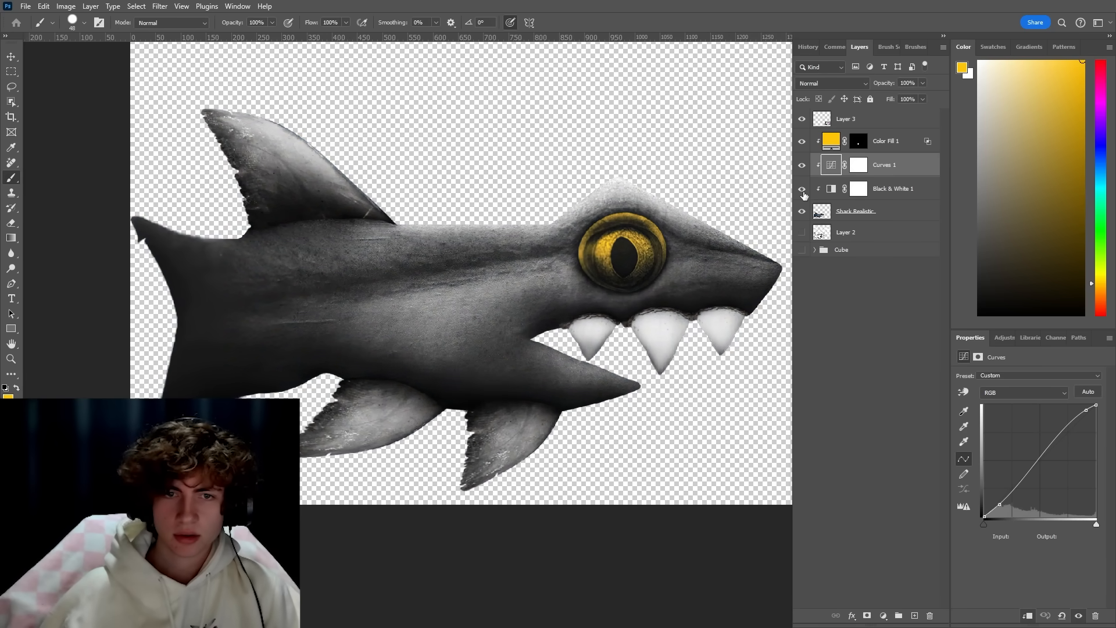
mouse_move(733, 264)
mouse_down()
mouse_move(568, 279)
mouse_move(727, 282)
mouse_up()
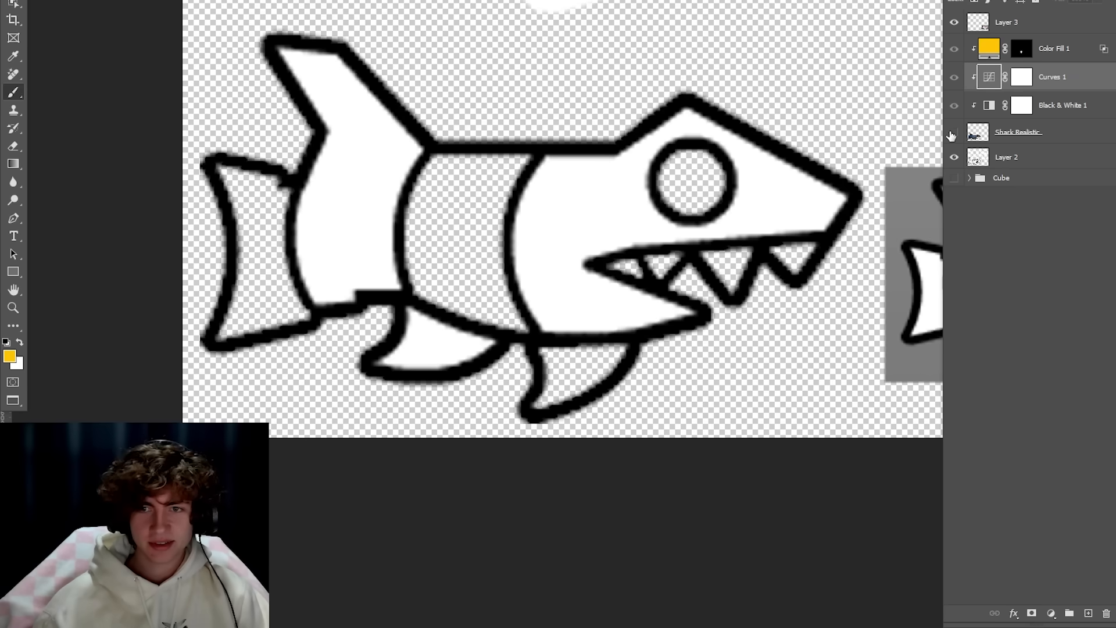
Tint the shark's head, body band and matching fins pink after the reference icon, leaving the other bands grey.
click(954, 132)
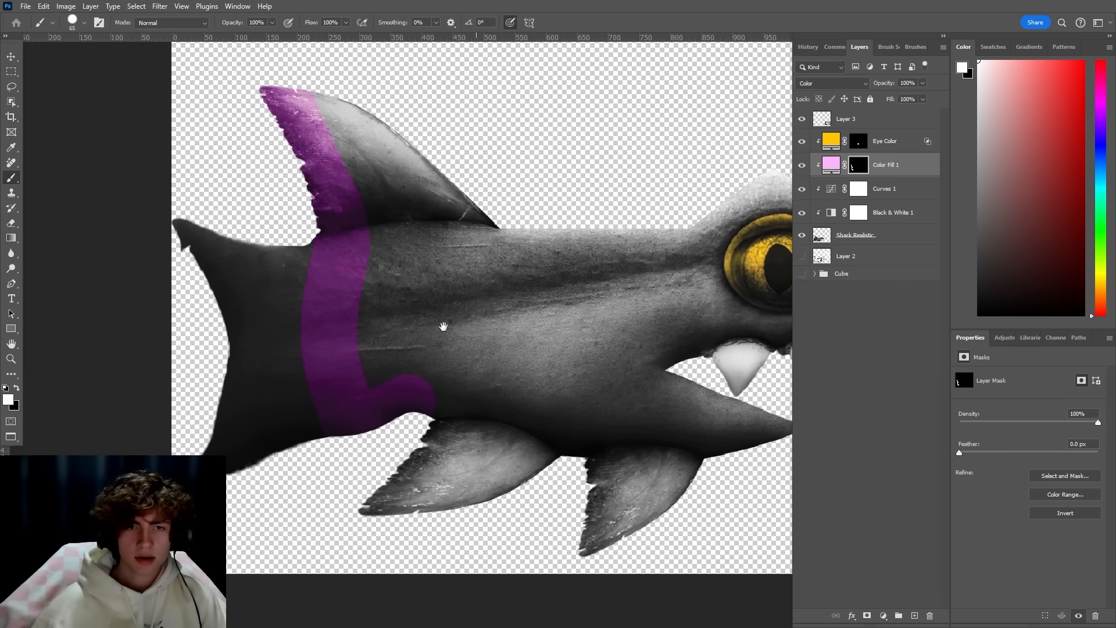
scroll(442, 324, up, 5)
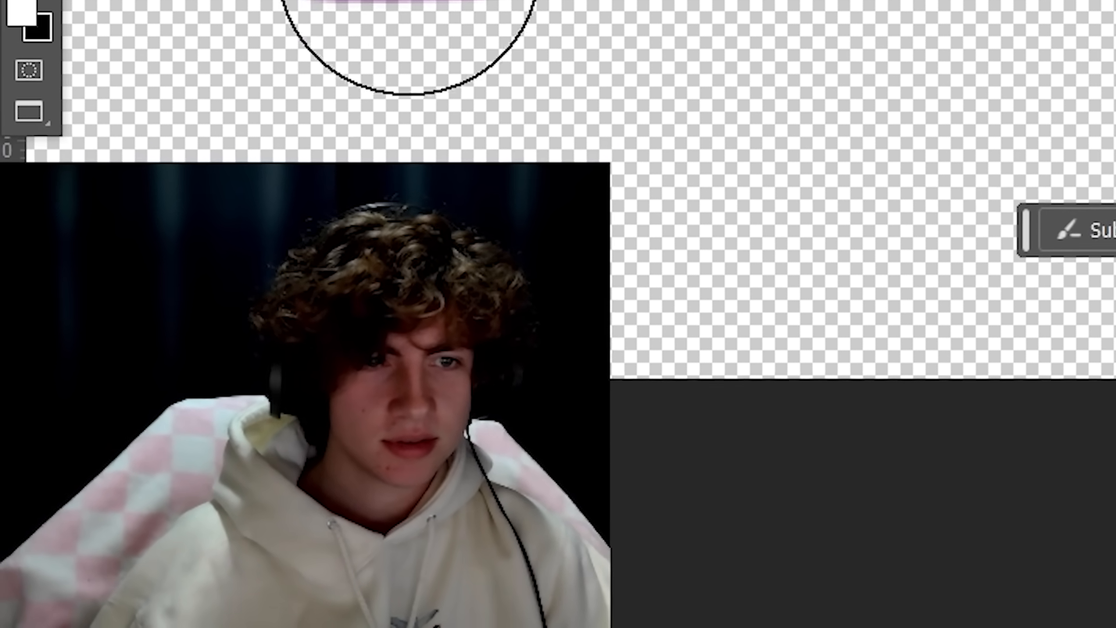
scroll(744, 3, down, 5)
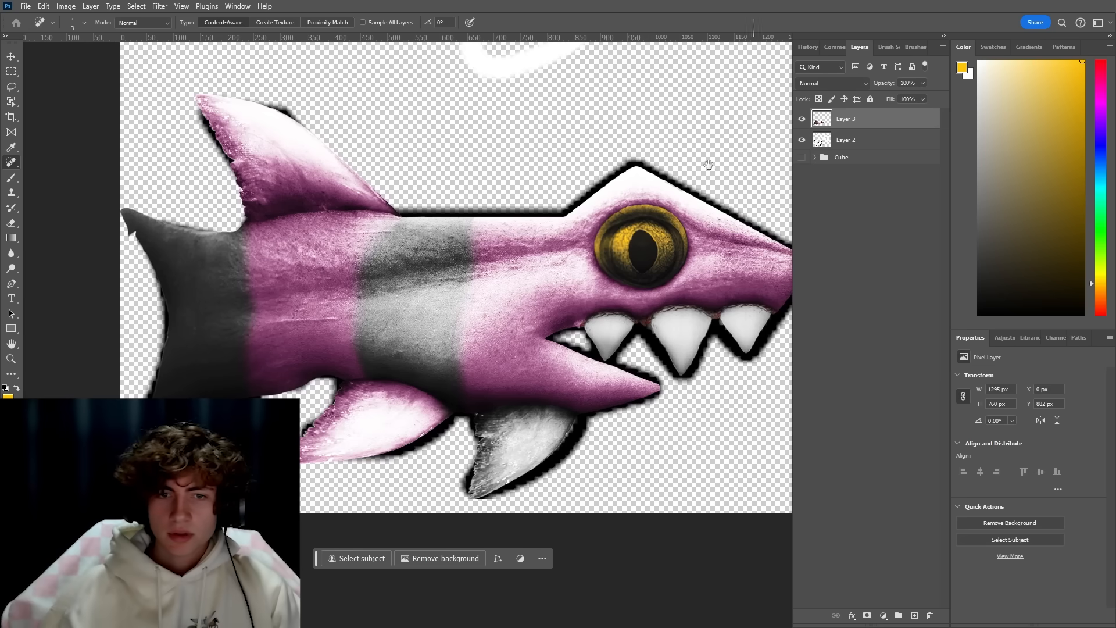
scroll(708, 165, right, 3)
scroll(531, 220, down, 2)
scroll(531, 219, up, 2)
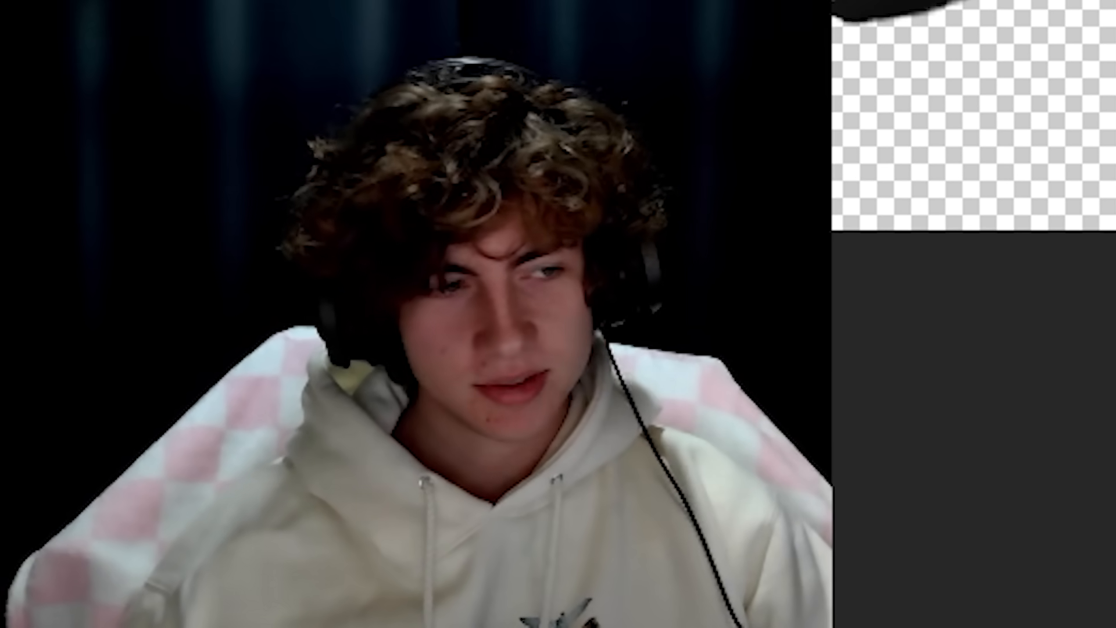
scroll(974, 117, down, 3)
scroll(974, 117, up, 2)
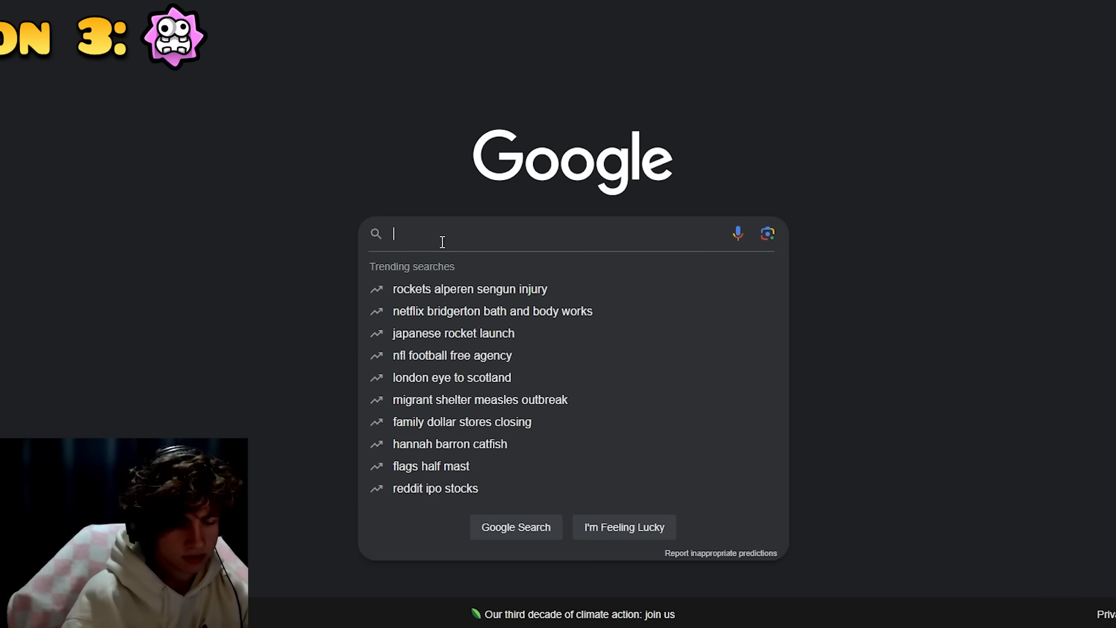
Search Google Images for "fuzzy mario" and get the large black Fuzzy render from Mario Wiki.
text(fuzzy mario)
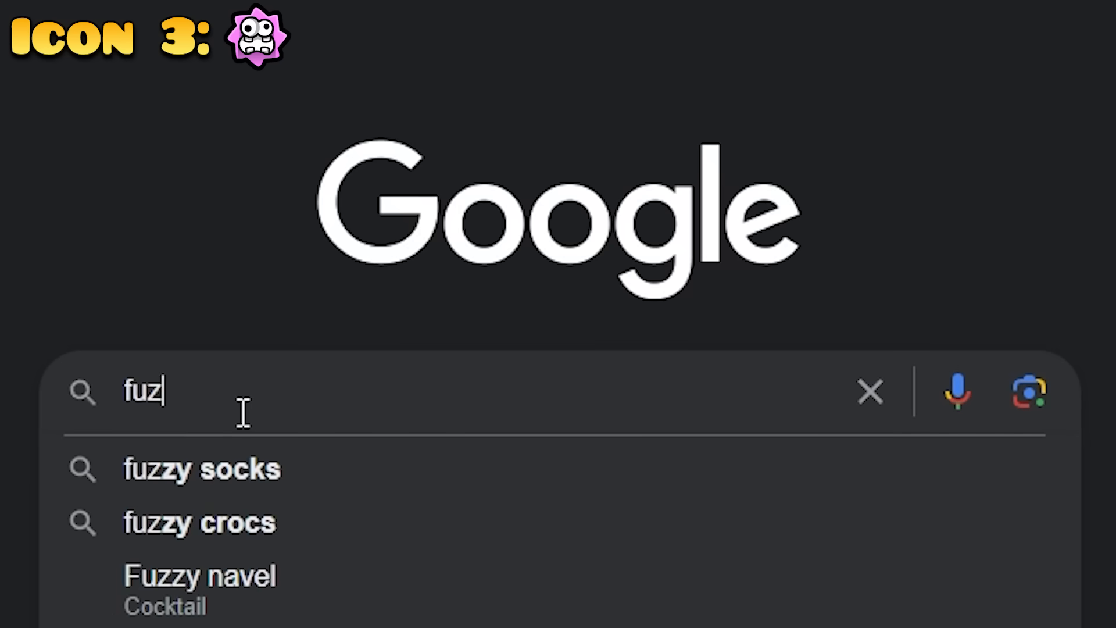
key(Return)
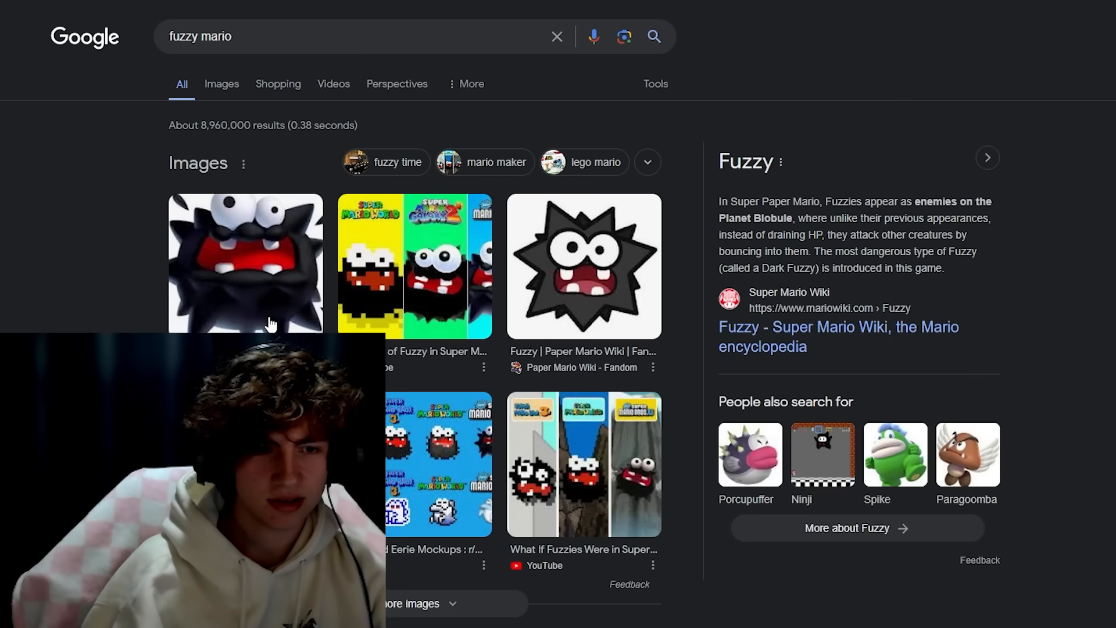
click(238, 82)
click(158, 237)
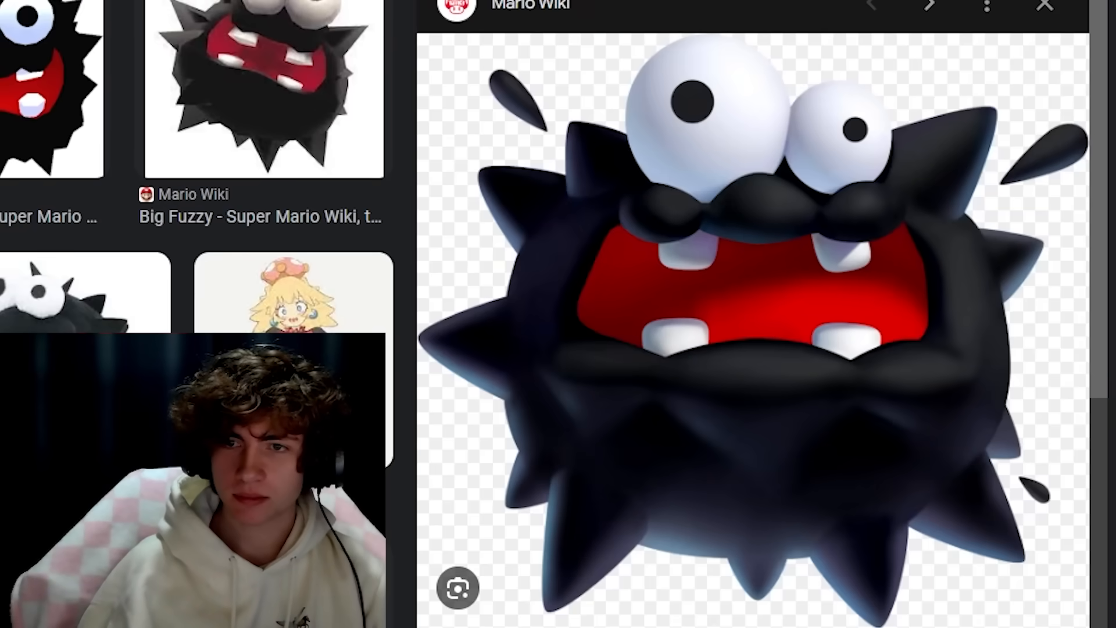
right_click(821, 353)
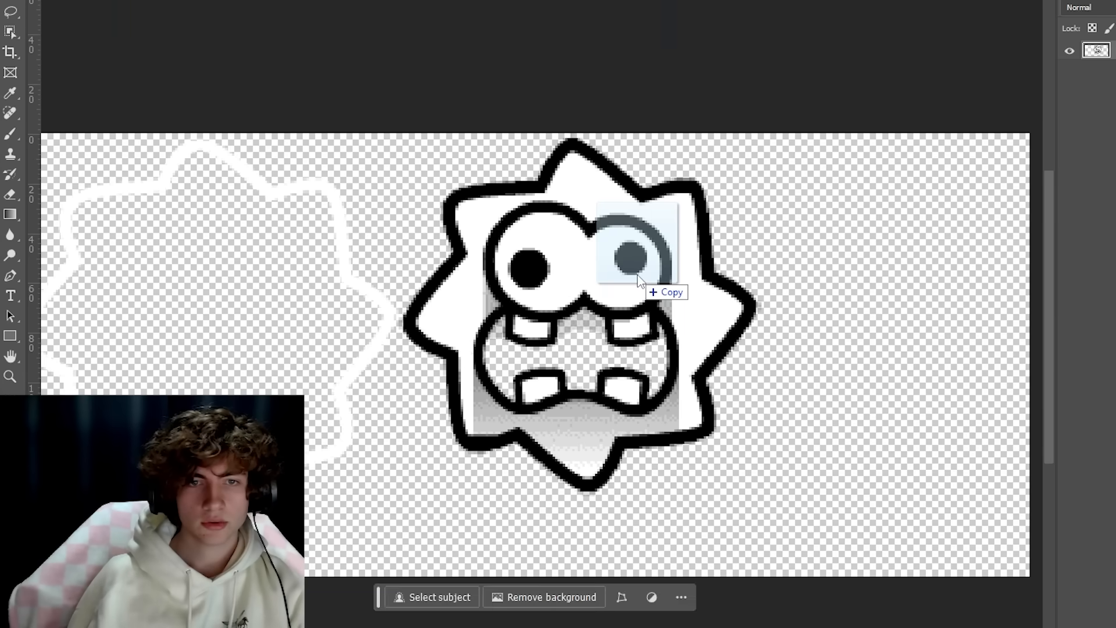
Place the Fuzzy image in Photoshop and bring it with the ball icon into player_98-uhd.psd, side by side.
drag(653, 295, 646, 291)
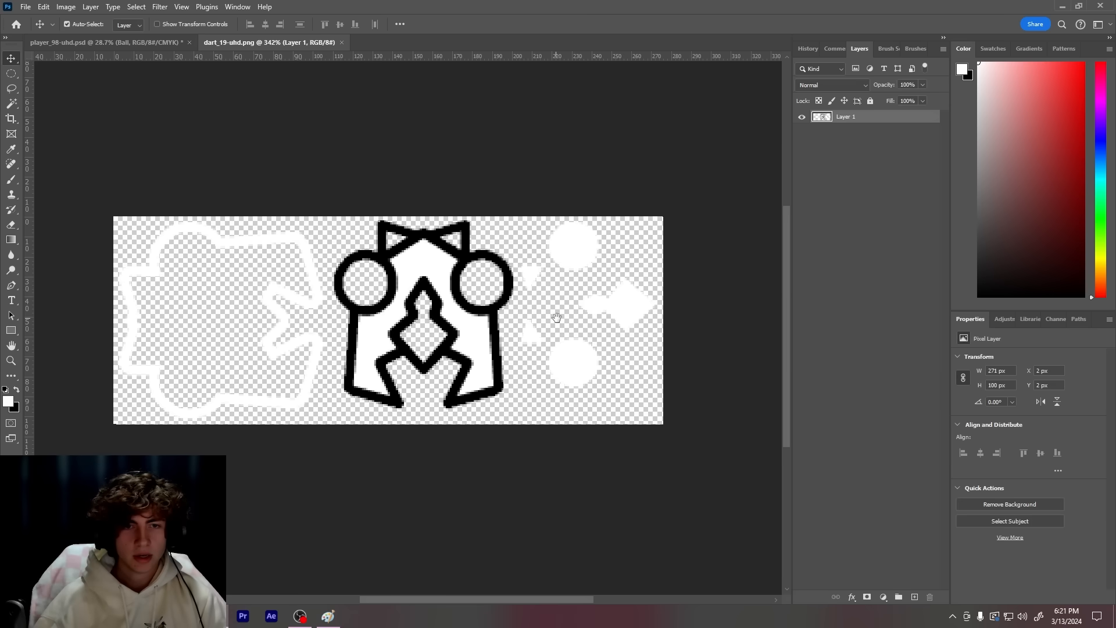
scroll(474, 324, up, 3)
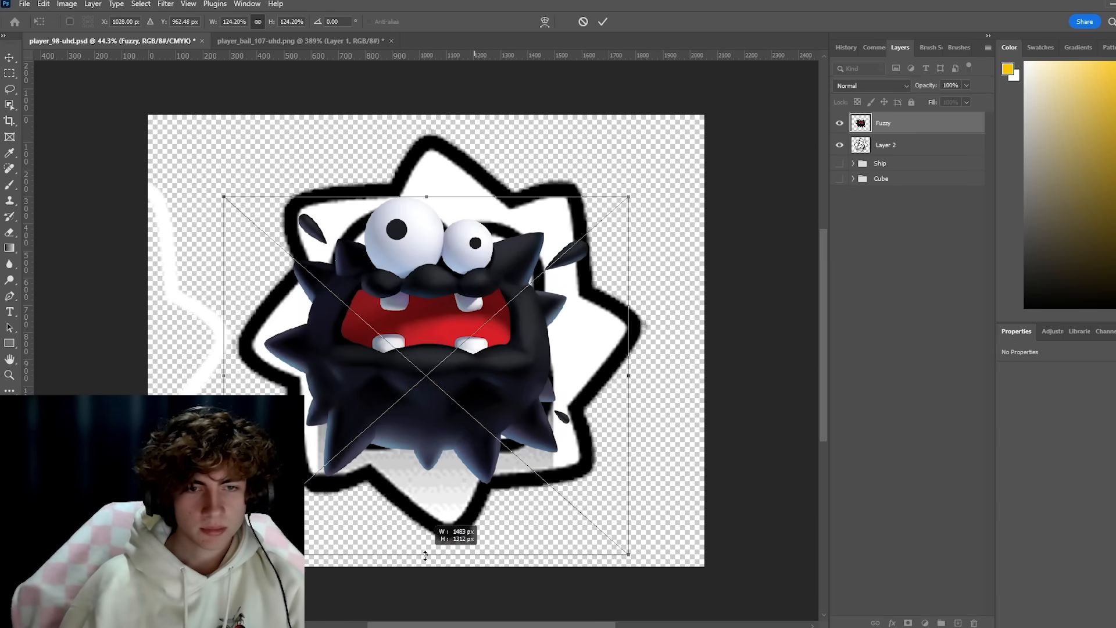
drag(425, 556, 425, 557)
drag(487, 420, 407, 343)
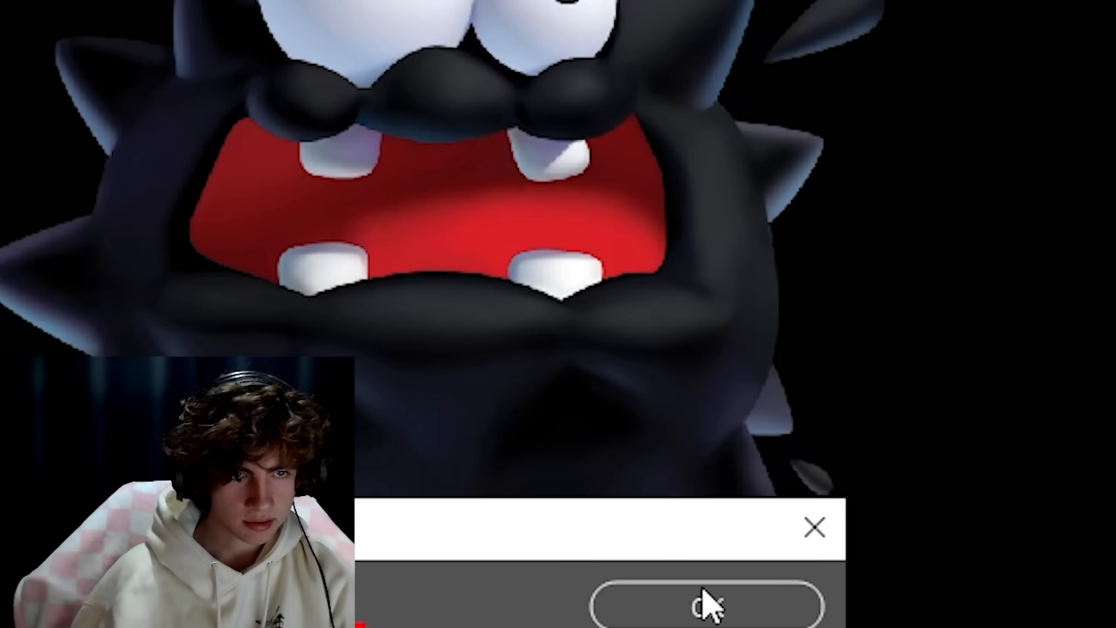
Create a black color fill shaped like the ball icon's spiky outline, using a Pen path selection with 0 px feather.
click(704, 590)
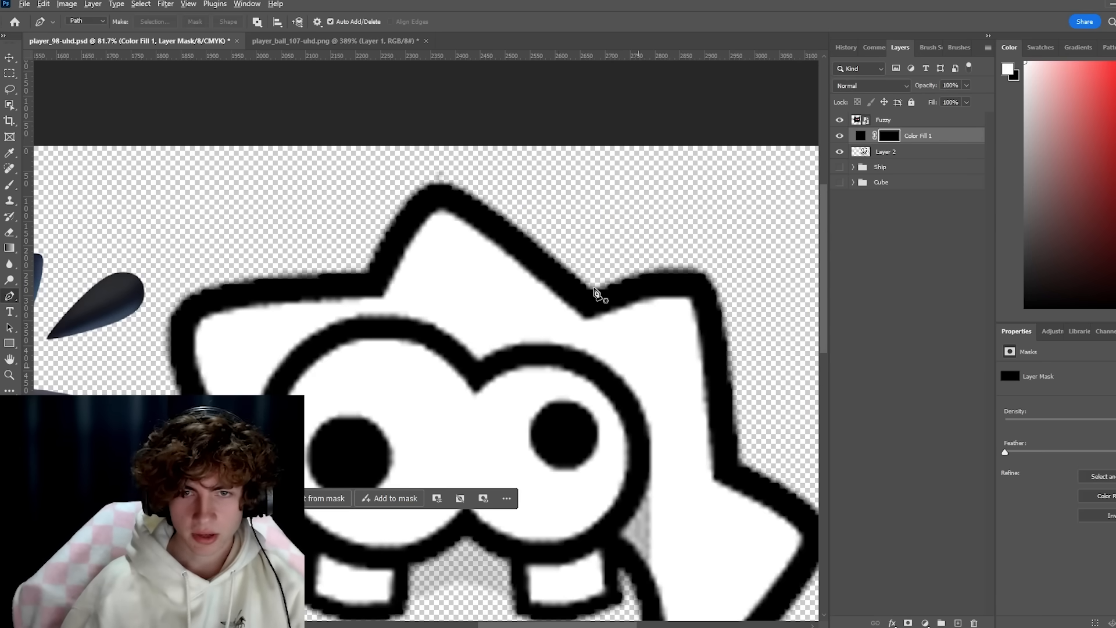
scroll(596, 294, up, 2)
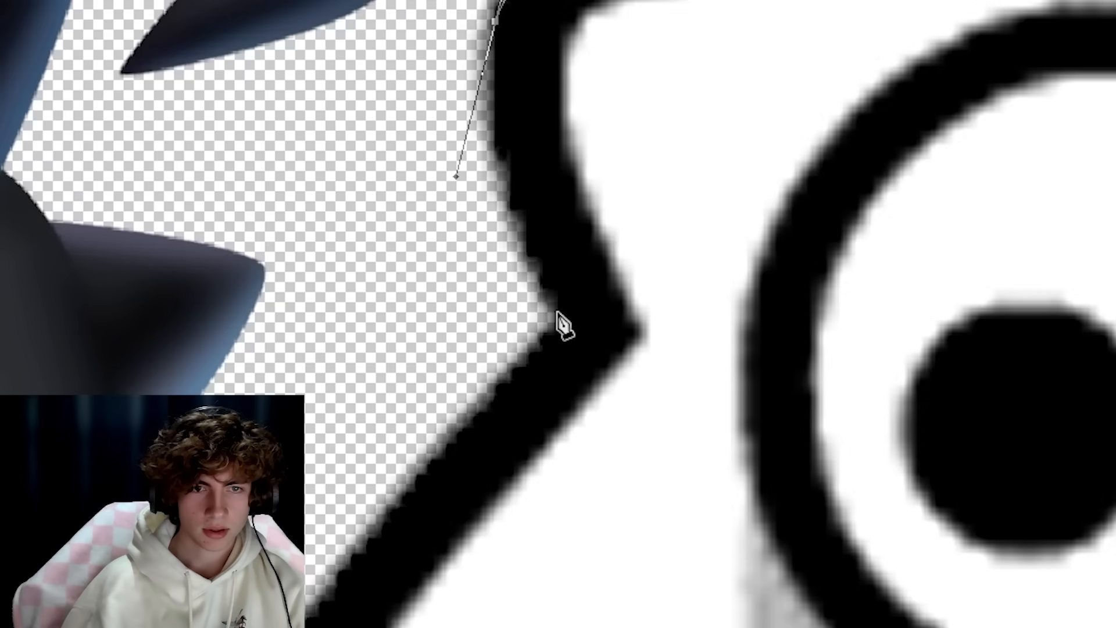
click(560, 315)
drag(524, 453, 548, 449)
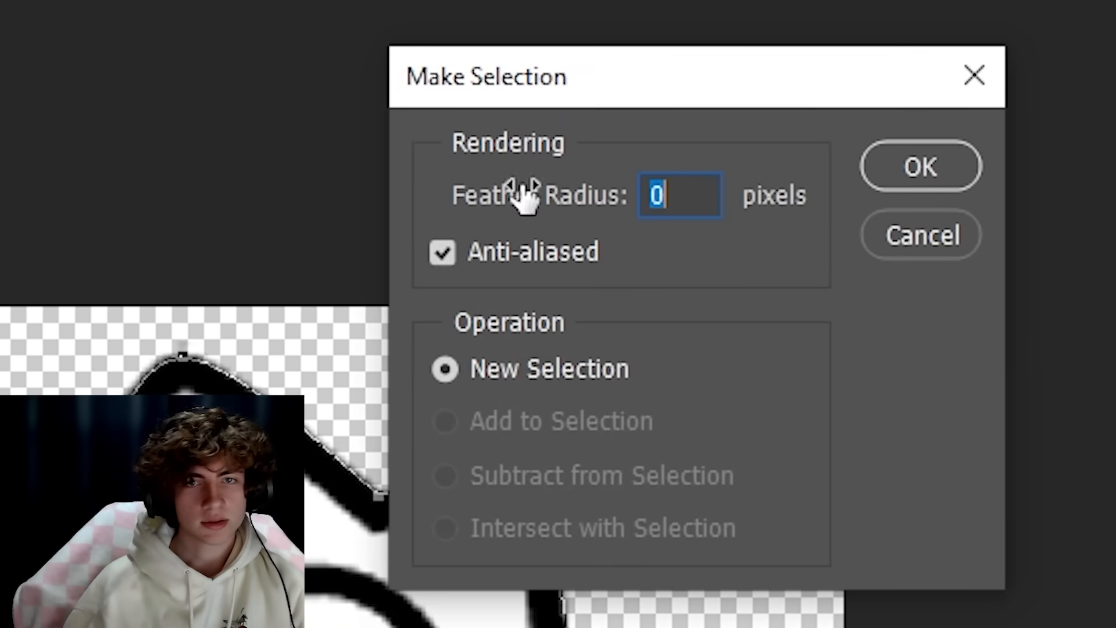
click(893, 170)
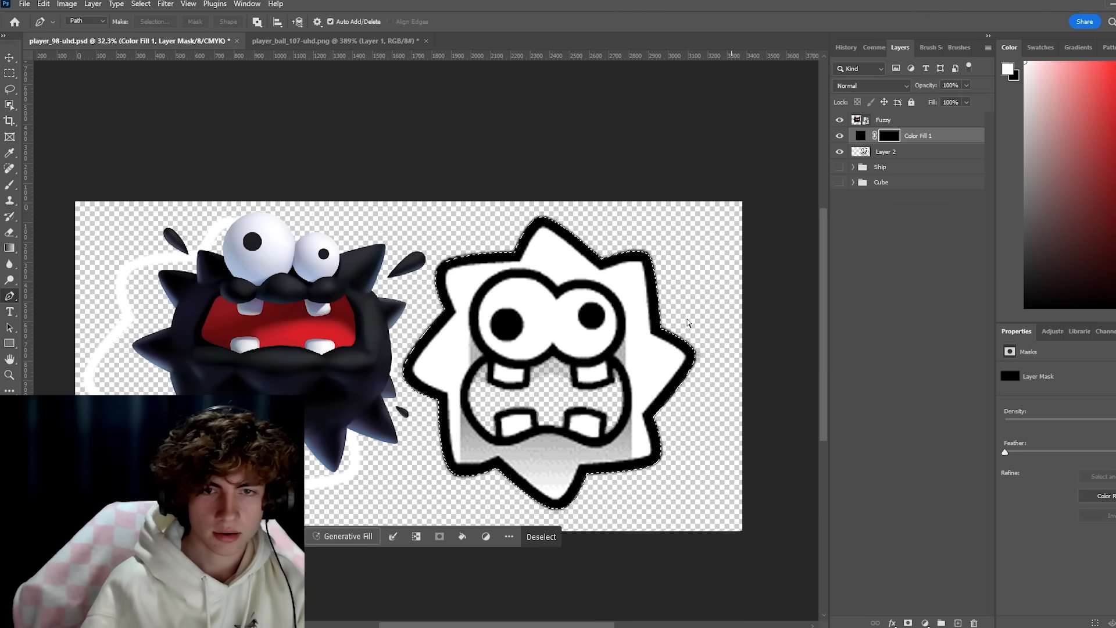
key(alt+Delete)
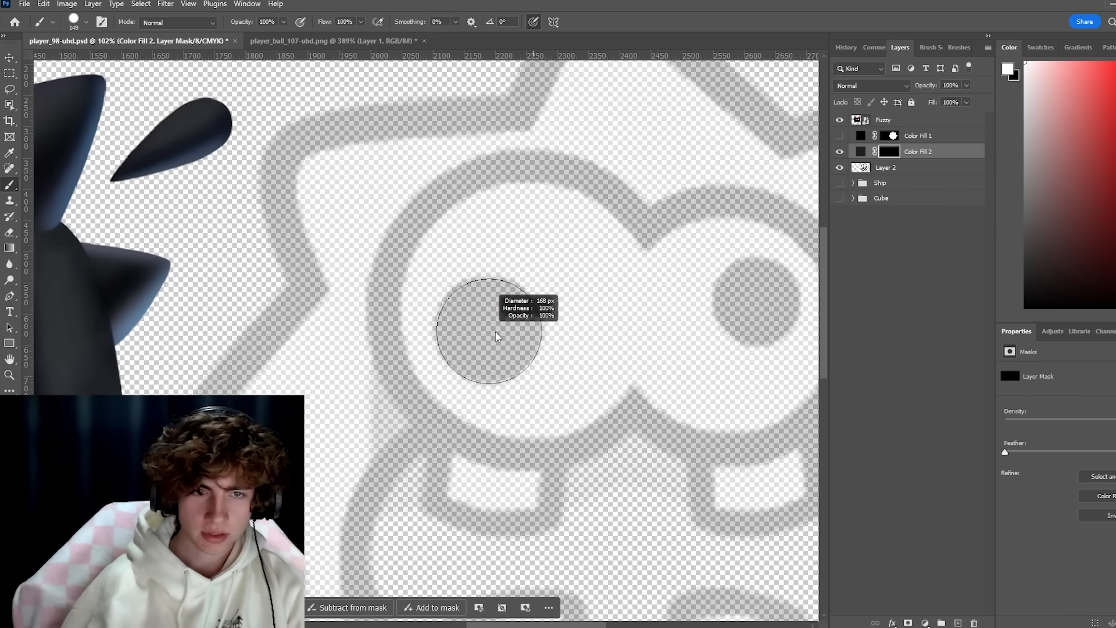
Paint the two pupils on the Color Fill 2 mask with hard brushes of 168 px and 133 px.
click(492, 330)
scroll(538, 310, right, 5)
drag(542, 312, 545, 311)
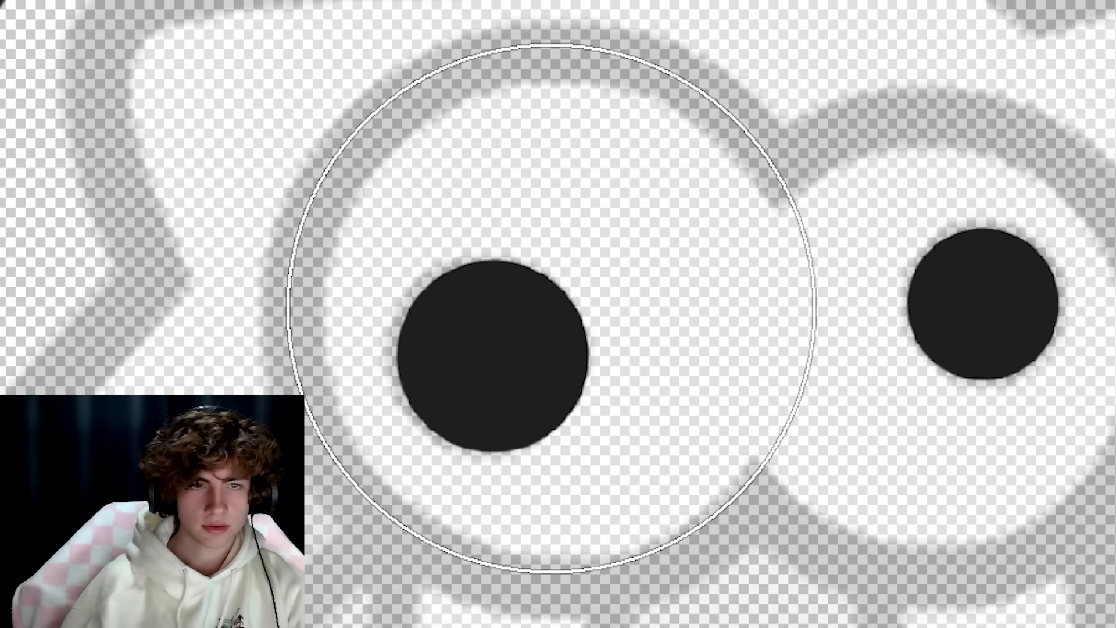
click(552, 309)
Paint the white eyeballs and teeth and the red mouth shape as color fills over the ball icon.
drag(903, 335, 894, 341)
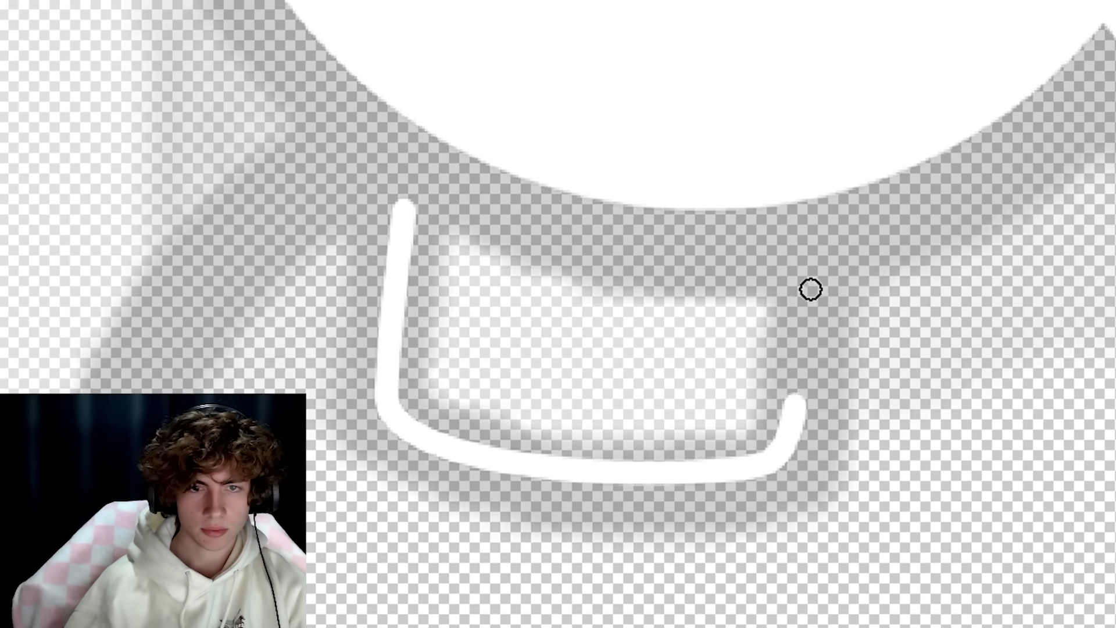
mouse_move(810, 289)
mouse_down()
mouse_move(840, 220)
mouse_move(838, 238)
mouse_up()
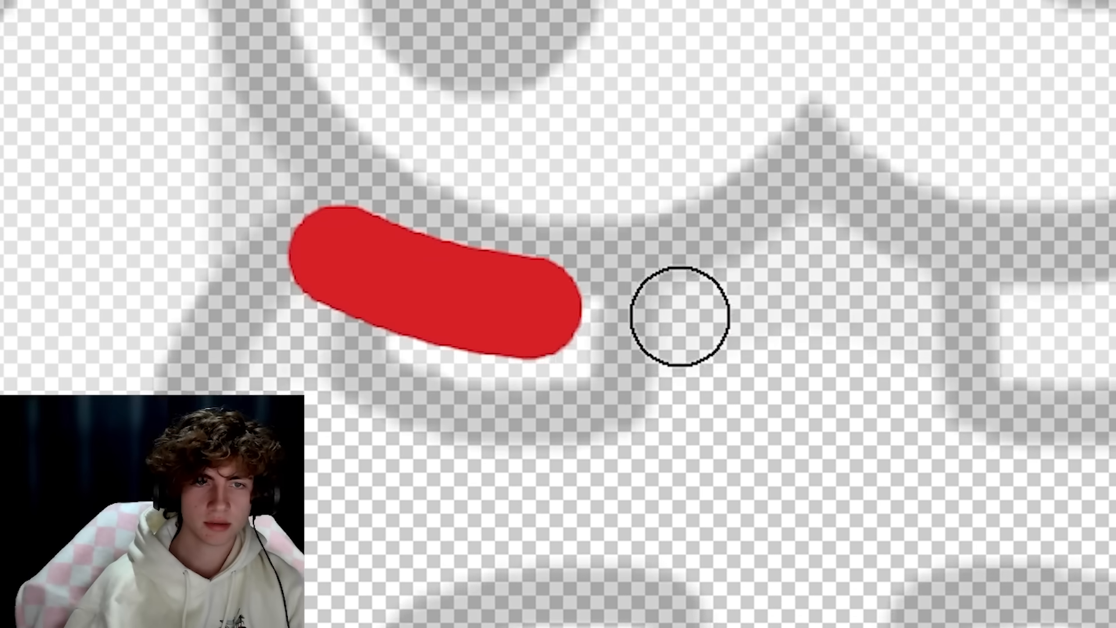
mouse_move(681, 316)
mouse_down()
mouse_move(842, 204)
mouse_move(1070, 298)
mouse_move(1115, 219)
mouse_up()
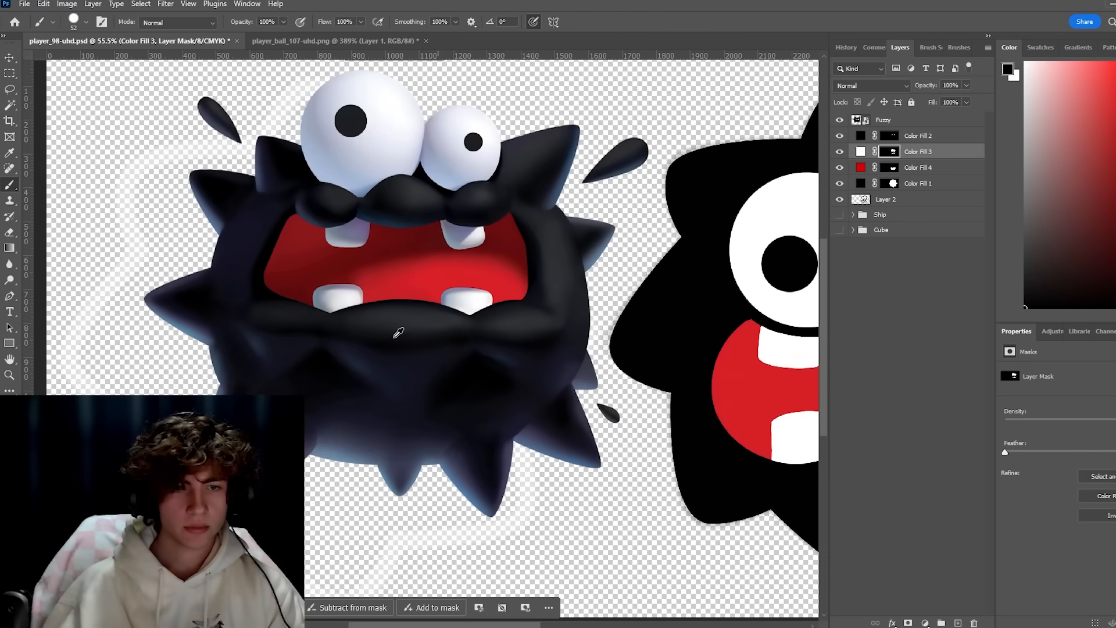
Shade the lower edges and overlap of both eyes blue-grey with a clipped color fill mask at 5% flow, using Fuzzy as reference.
scroll(643, 332, up, 3)
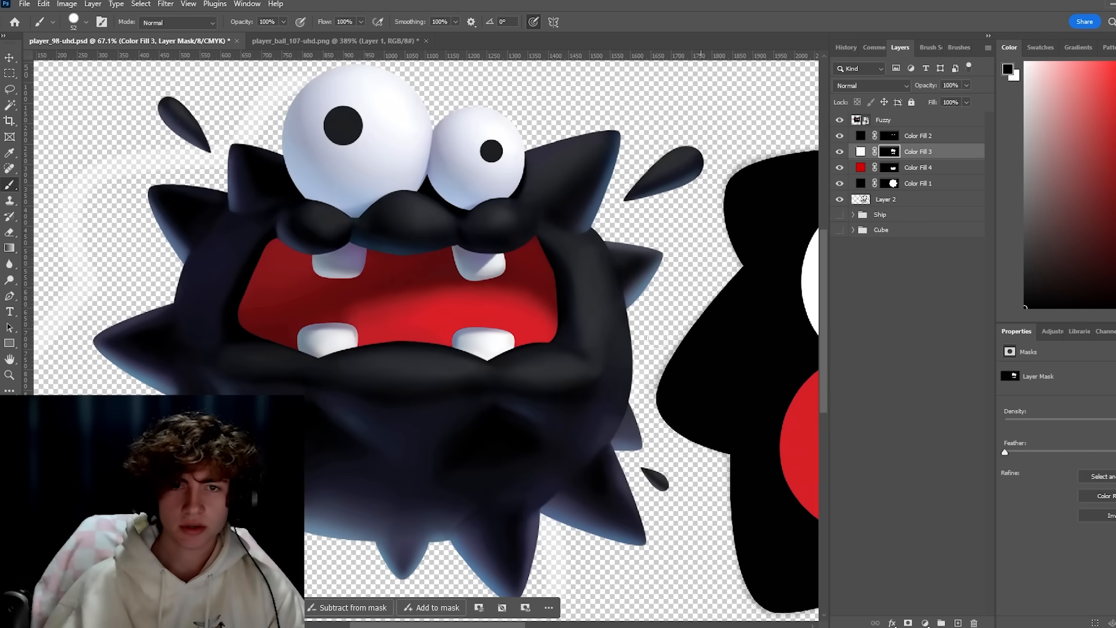
drag(656, 343, 707, 342)
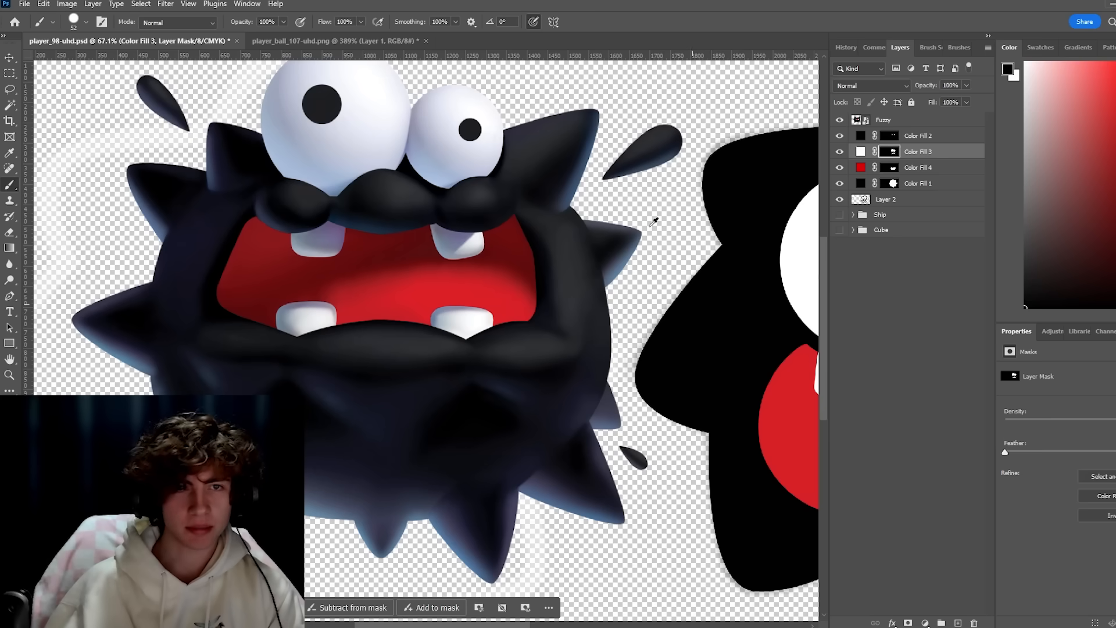
drag(717, 290, 291, 299)
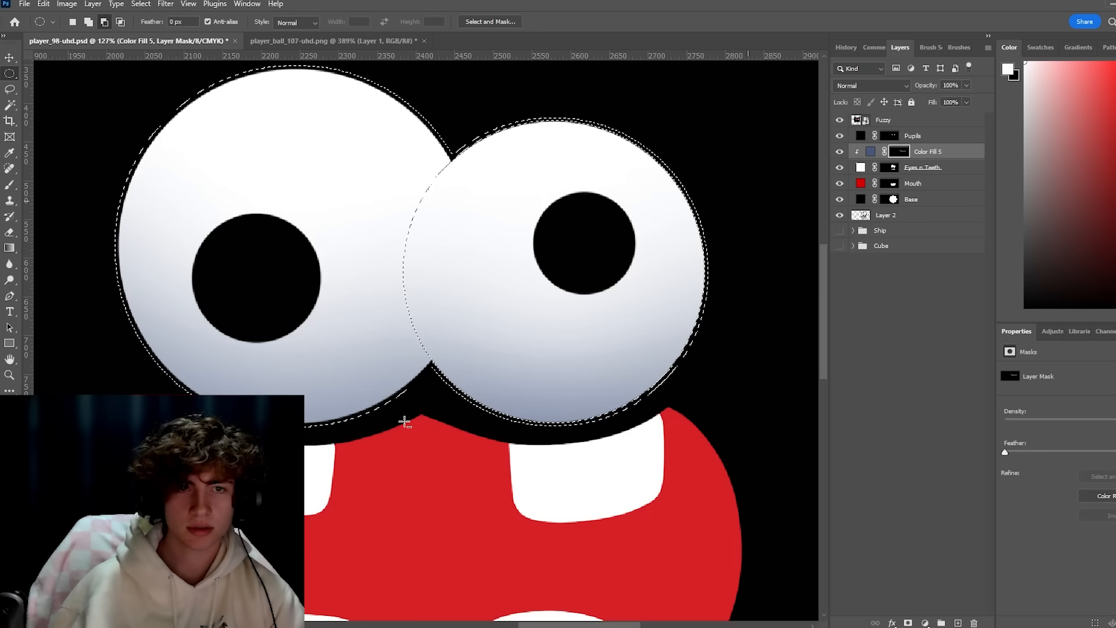
drag(445, 351, 666, 345)
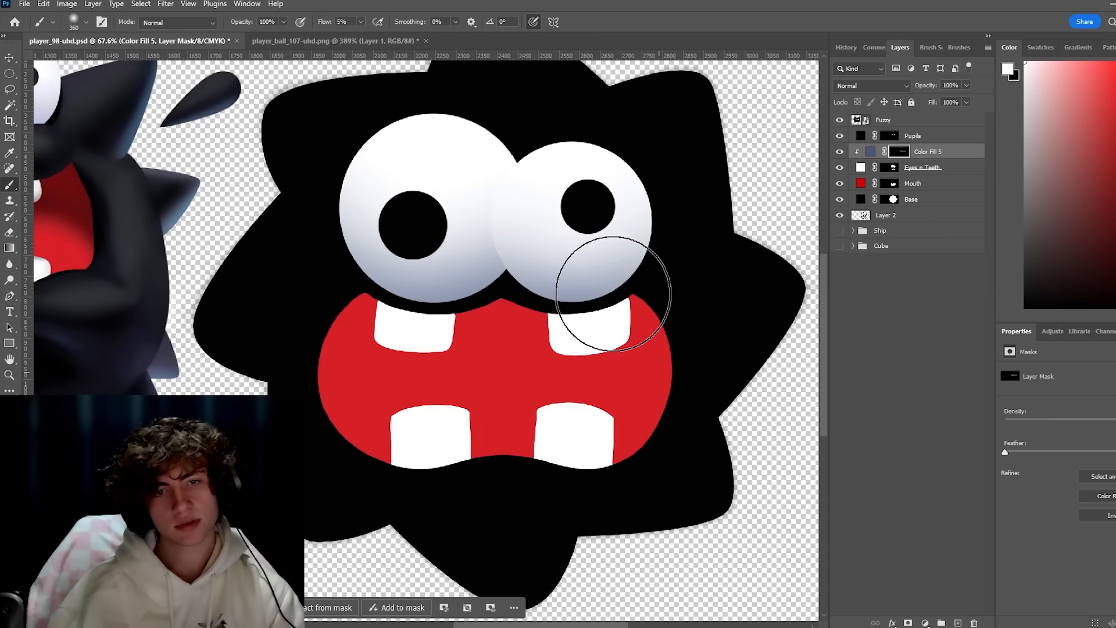
scroll(590, 343, down, 2)
scroll(737, 446, up, 3)
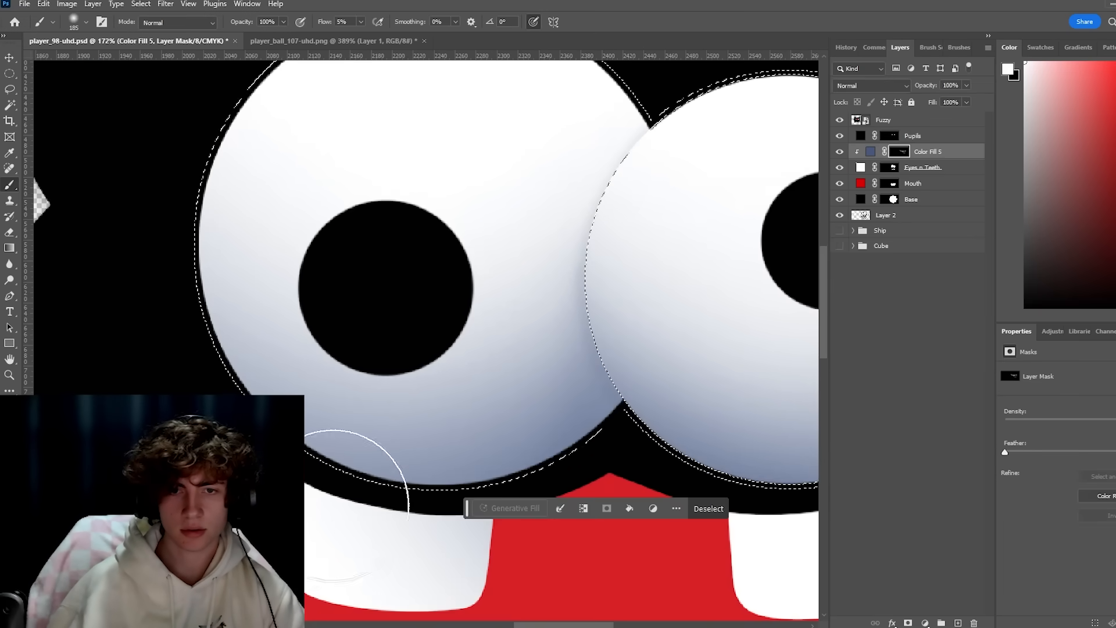
Brighten the eyes' lower rims with a clipped, masked Exposure layer, and shade the teeth and the upper red mouth.
scroll(598, 294, down, 5)
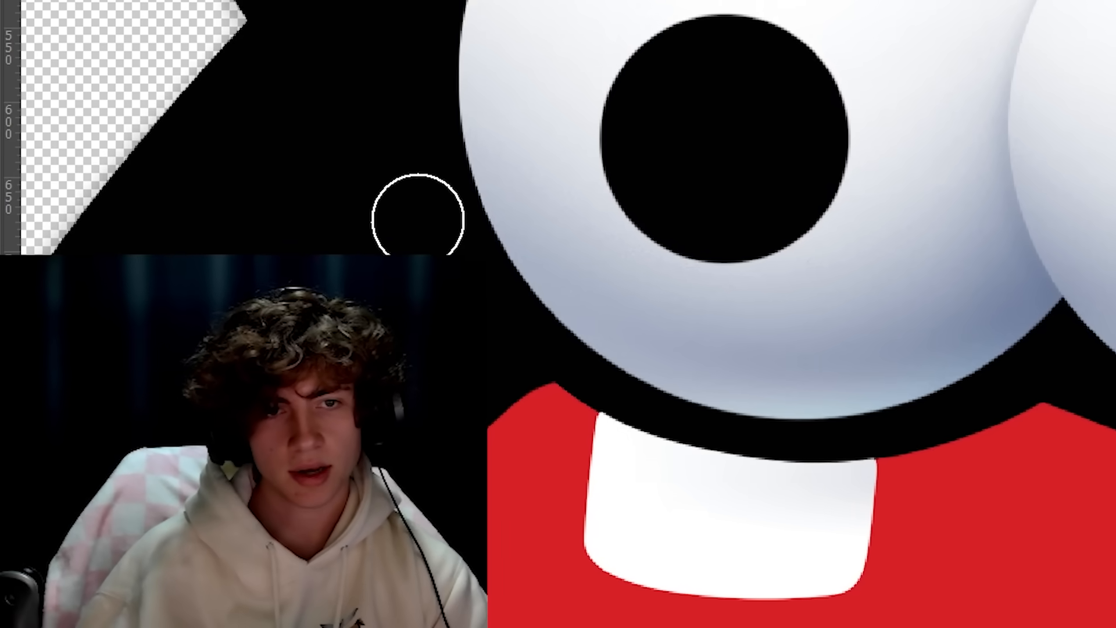
drag(897, 560, 735, 394)
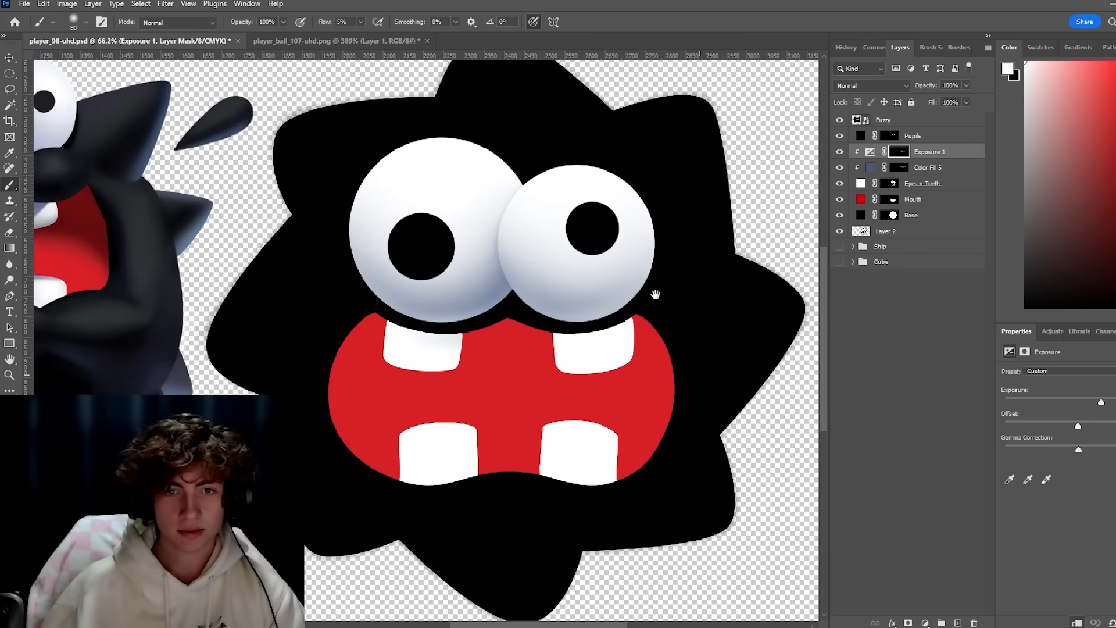
scroll(619, 317, up, 3)
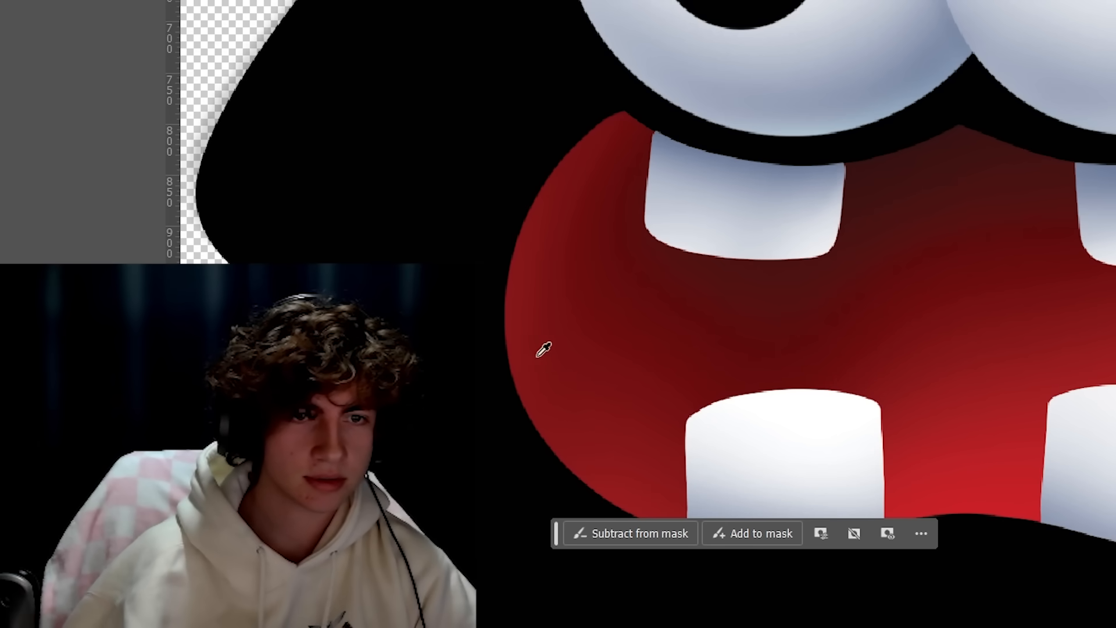
Light the black base's lower edges and the area around the mouth with a masked Exposure layer, using the original ball icon as reference.
scroll(805, 234, down, 7)
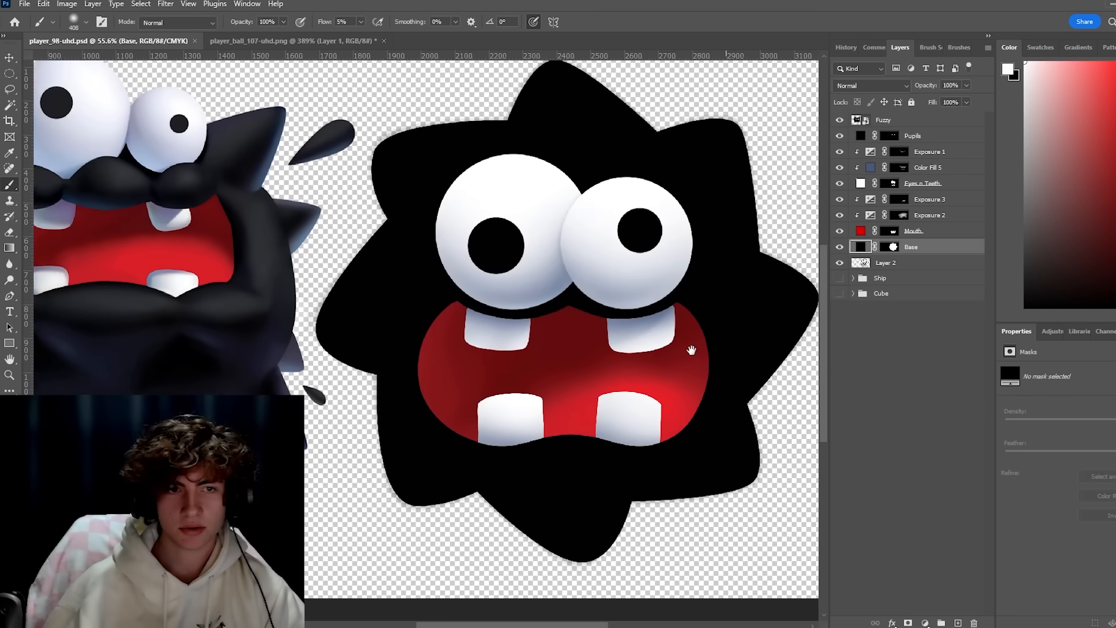
drag(690, 350, 684, 349)
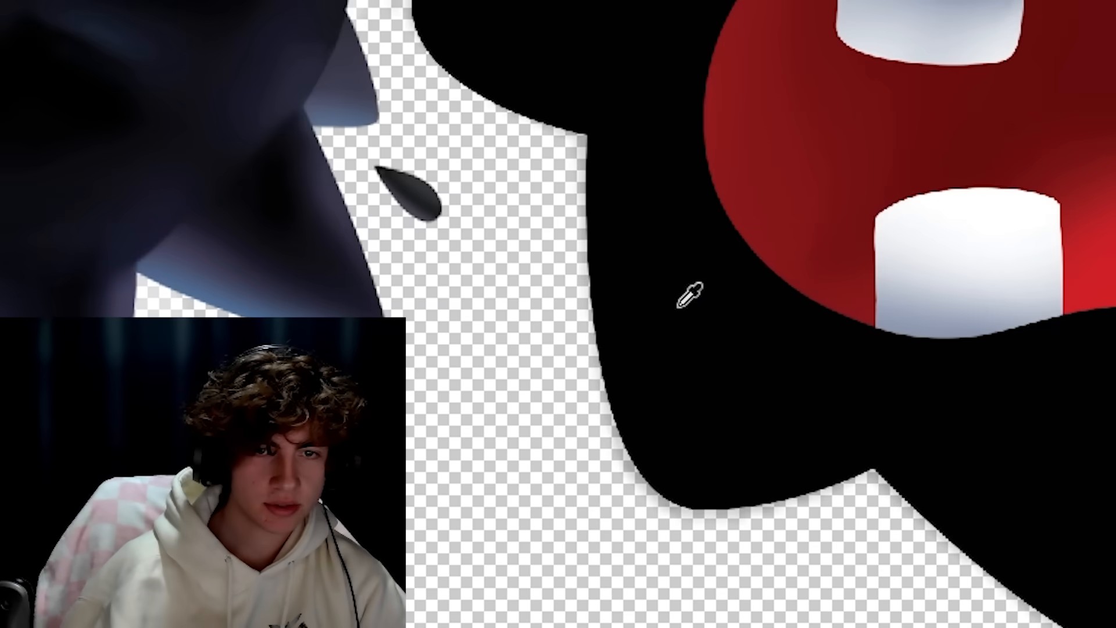
drag(563, 167, 584, 250)
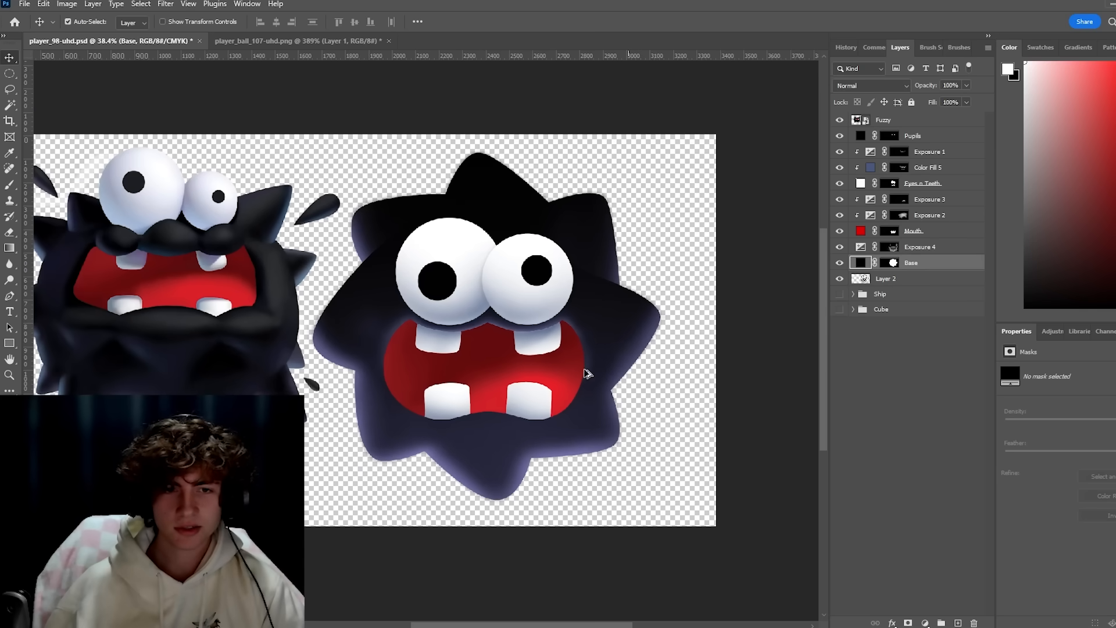
scroll(593, 372, up, 1)
scroll(599, 378, up, 1)
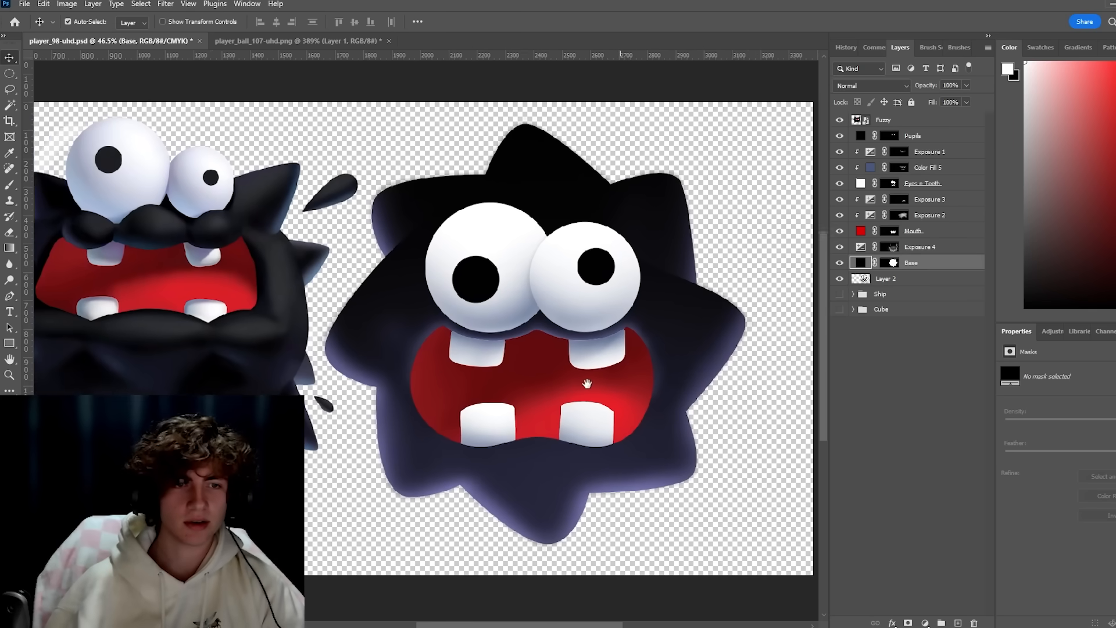
Shift the near-black base fill to a purple hue and recolor the mouth fill purple at H 296, S 58, B 71.
drag(588, 384, 636, 384)
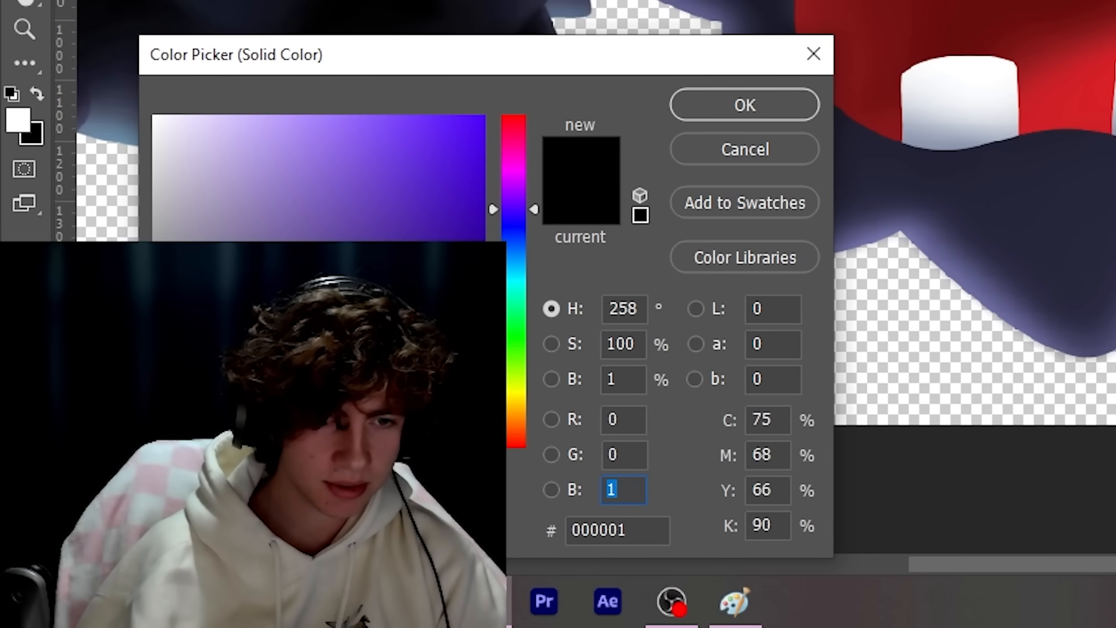
drag(515, 192, 516, 172)
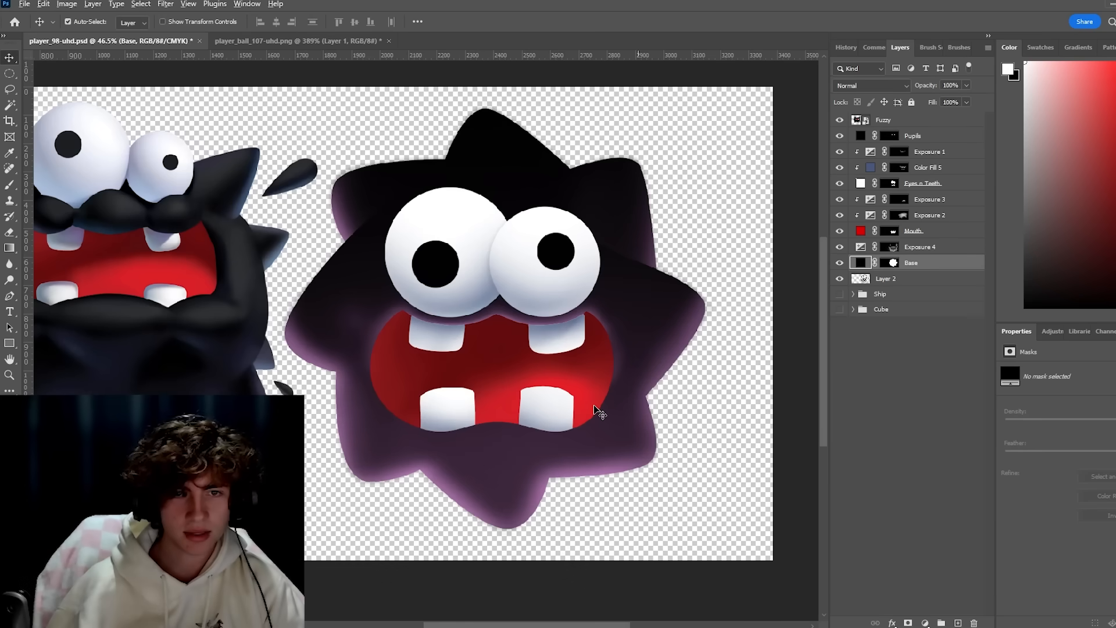
key(ctrl+minus)
key(ctrl+minus)
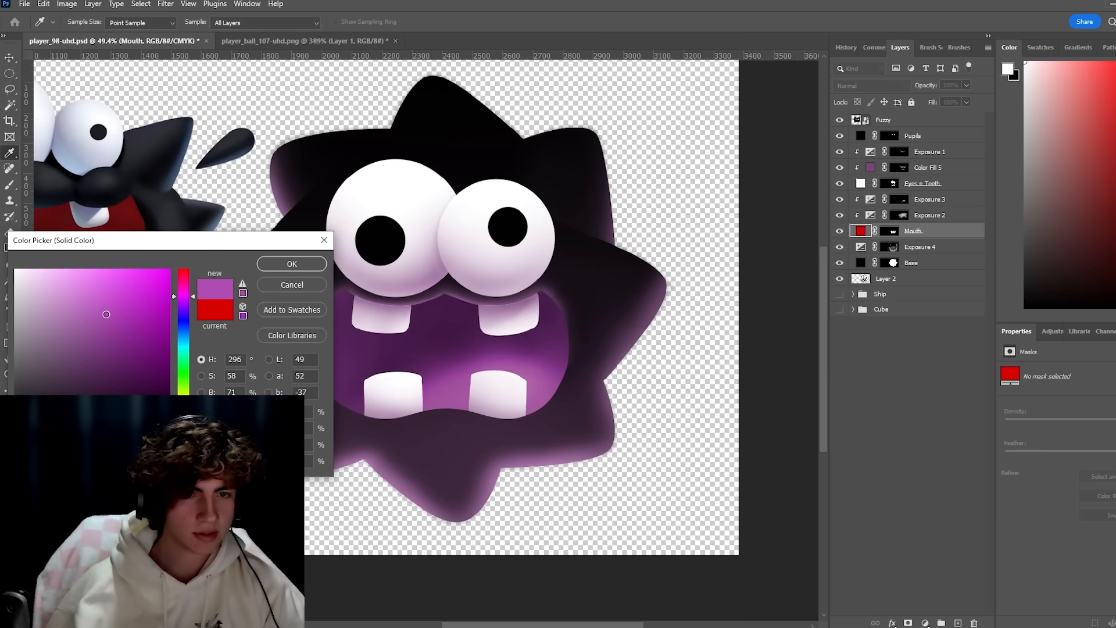
click(292, 264)
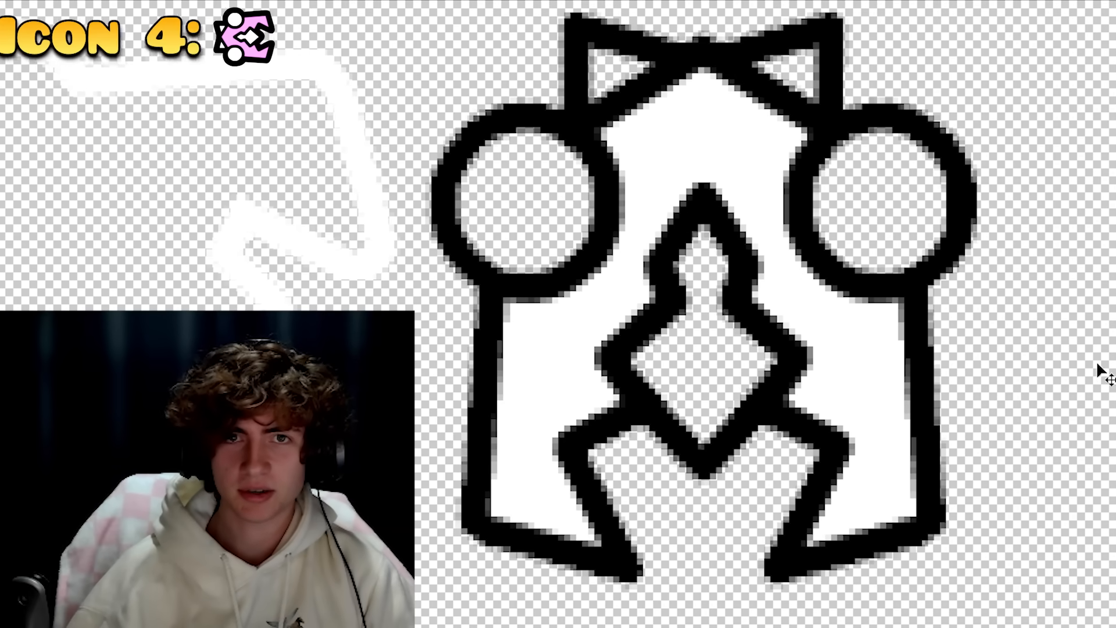
Switch to Adobe Stock and search for "frog eyes" for the fourth icon.
drag(985, 343, 1060, 344)
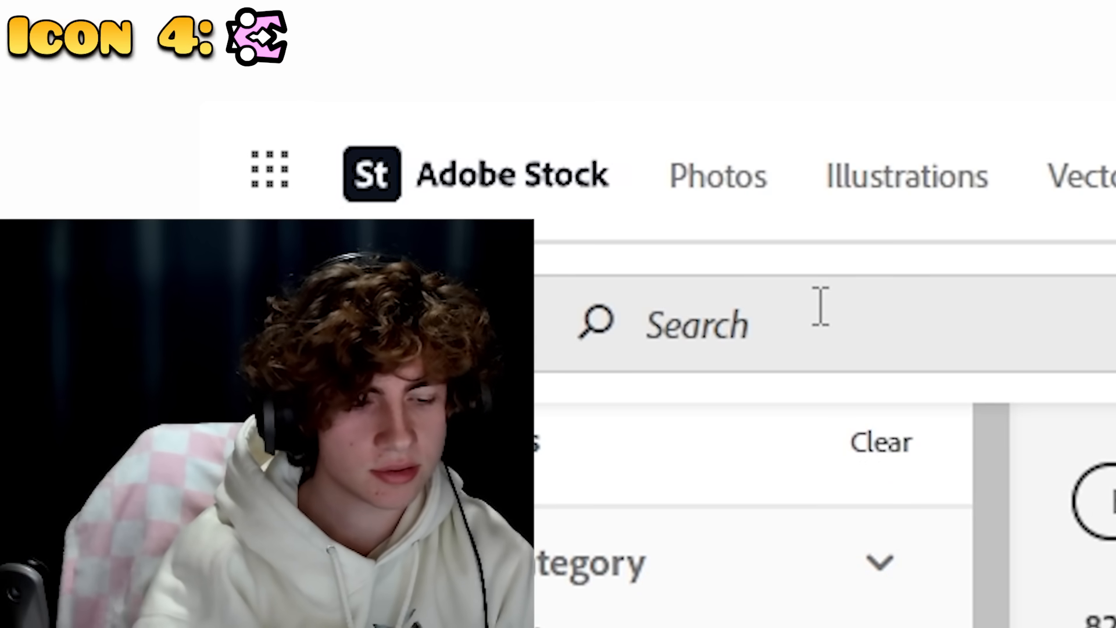
text(frog eyes)
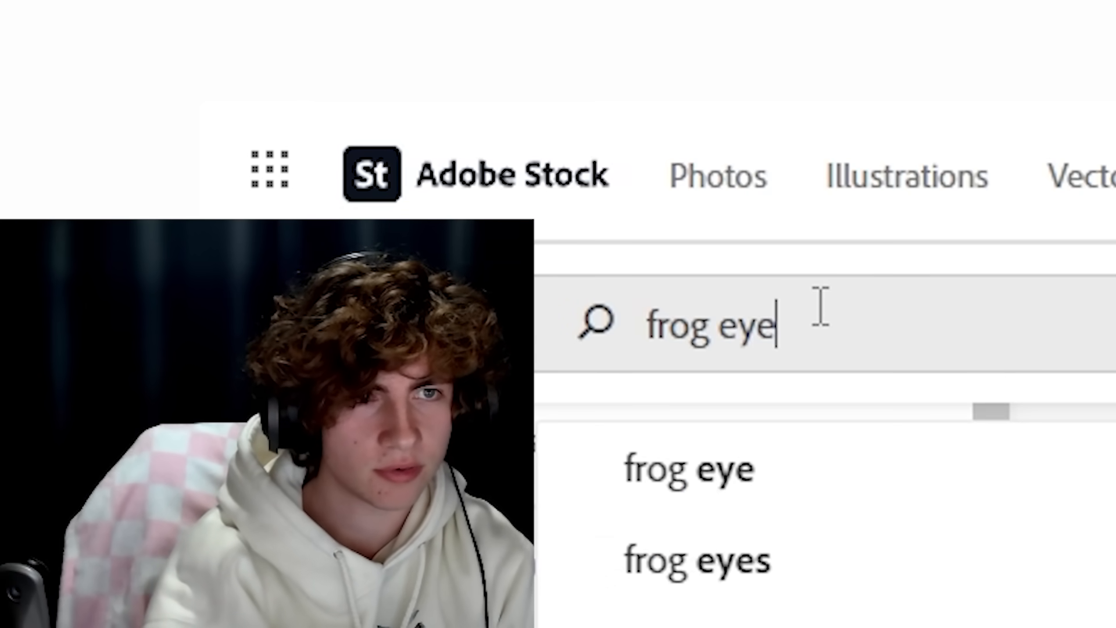
key(Return)
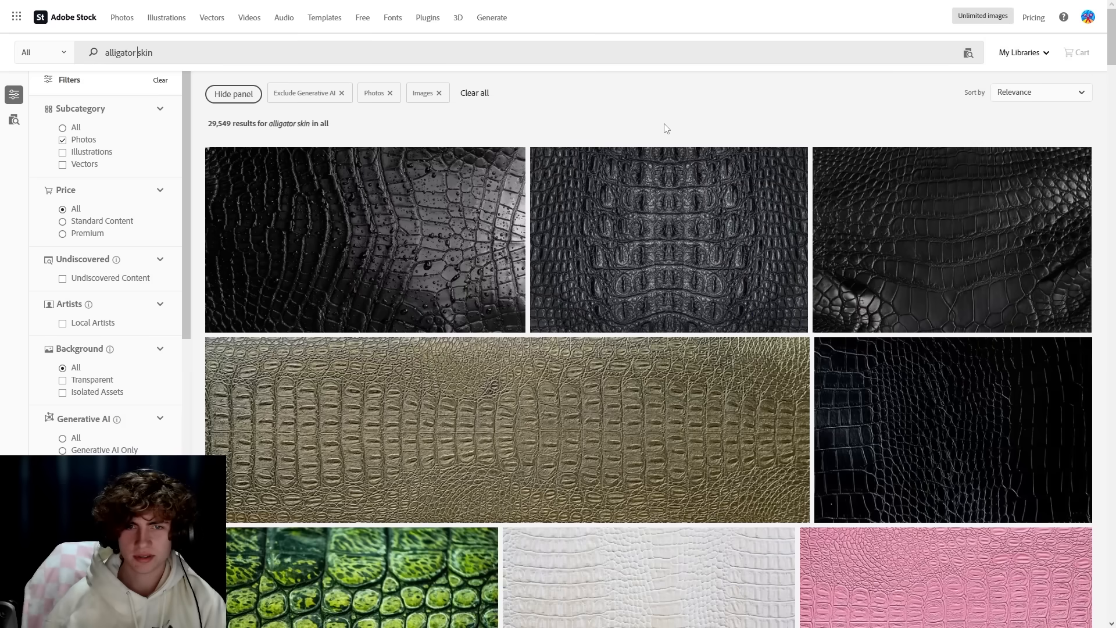
Search Adobe Stock for "alligator skin" and examine the photo textures.
scroll(605, 118, down, 8)
scroll(606, 125, down, 4)
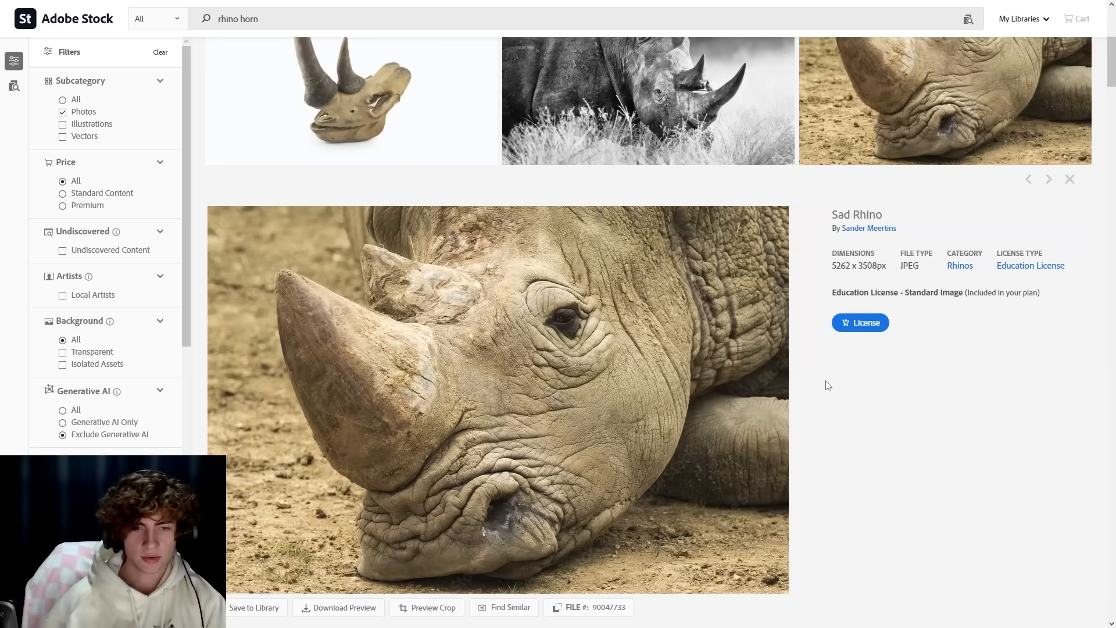
scroll(826, 381, down, 1)
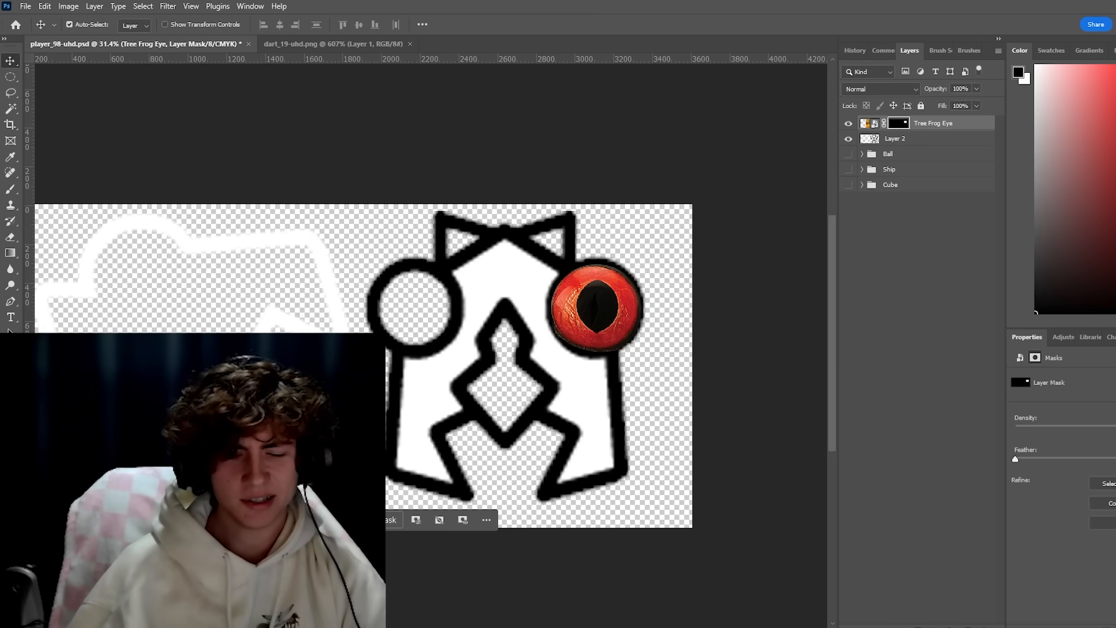
Return to Photoshop and fit the masked Tree Frog Eye photo inside the icon's right eye circle.
scroll(620, 344, up, 7)
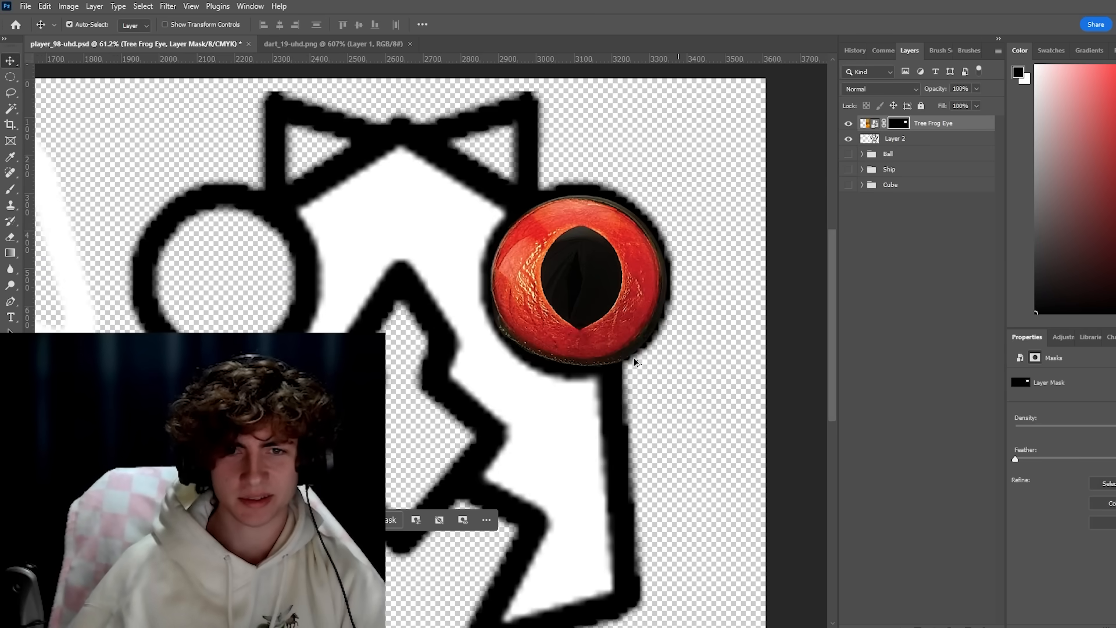
scroll(633, 357, down, 6)
drag(609, 380, 648, 336)
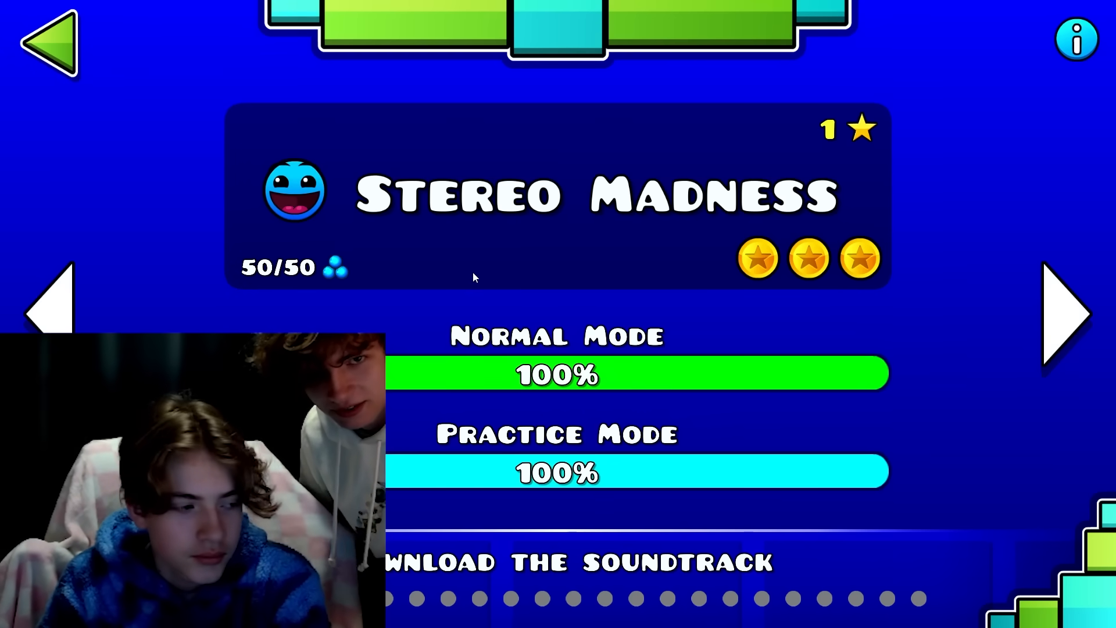
Switch to Geometry Dash and start the Stereo Madness level to try out the realistic icons.
click(500, 260)
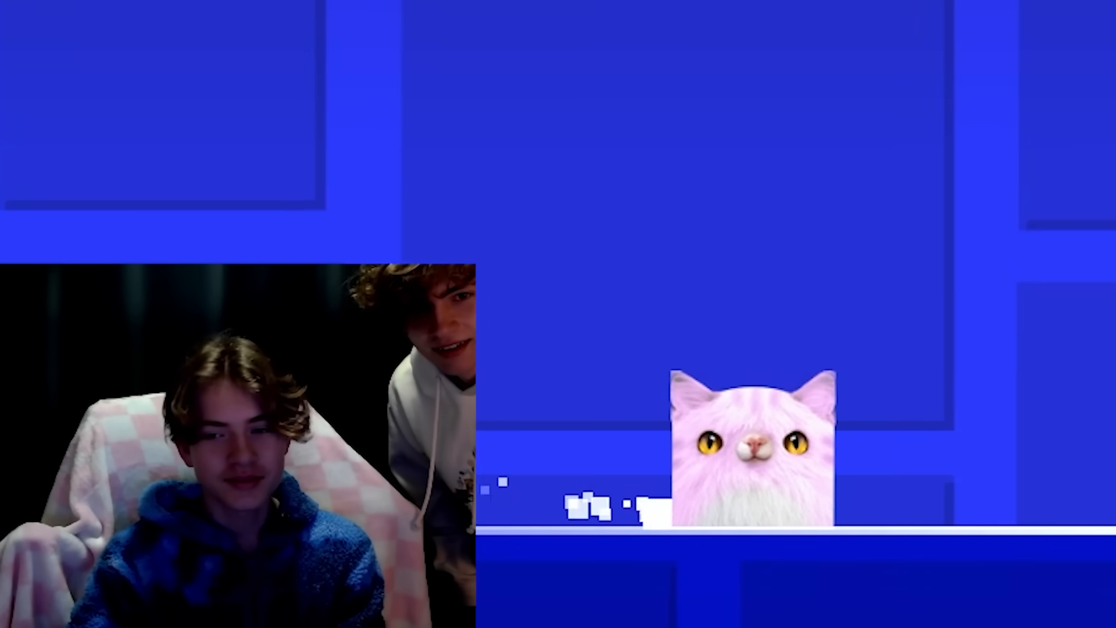